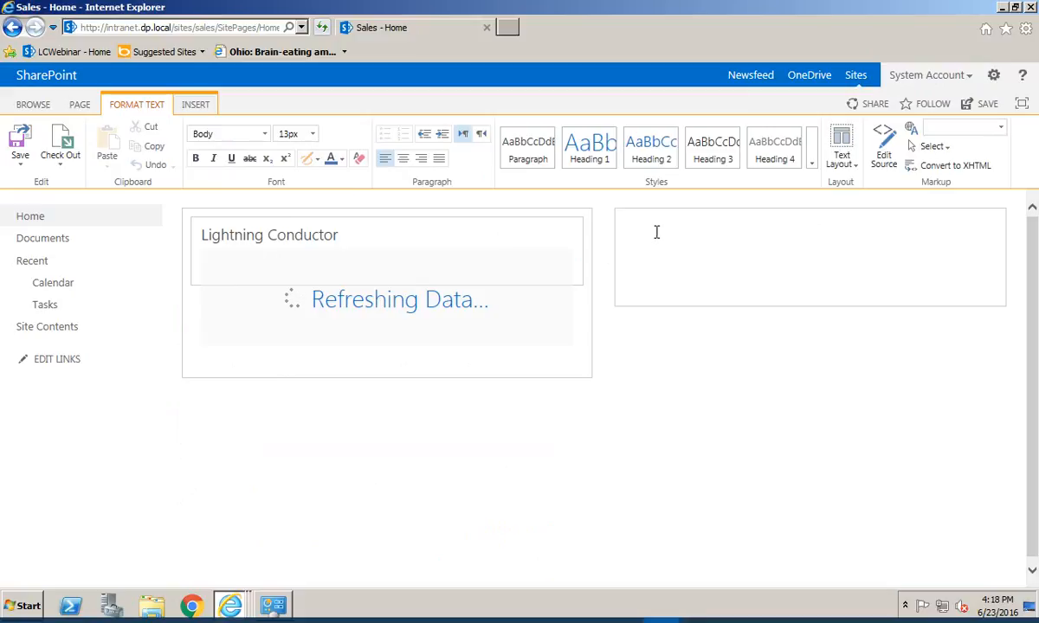
Insert the SharePoint Chart Web Part from the Lightning Tools Web Parts category into the empty column beside Lightning Conductor.
left_click(656, 232)
left_click(194, 105)
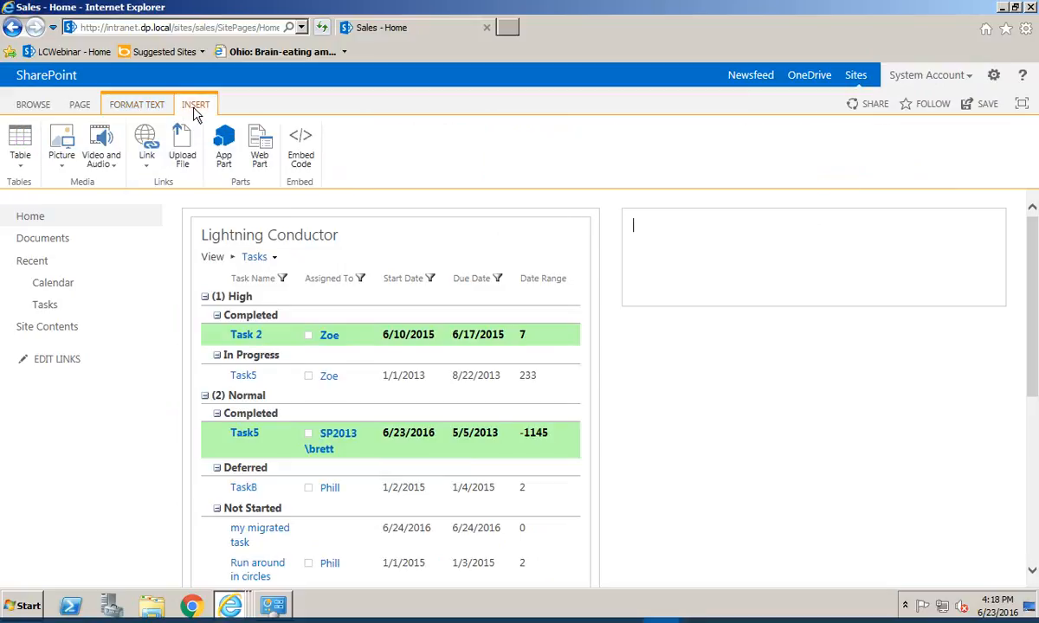
left_click(258, 148)
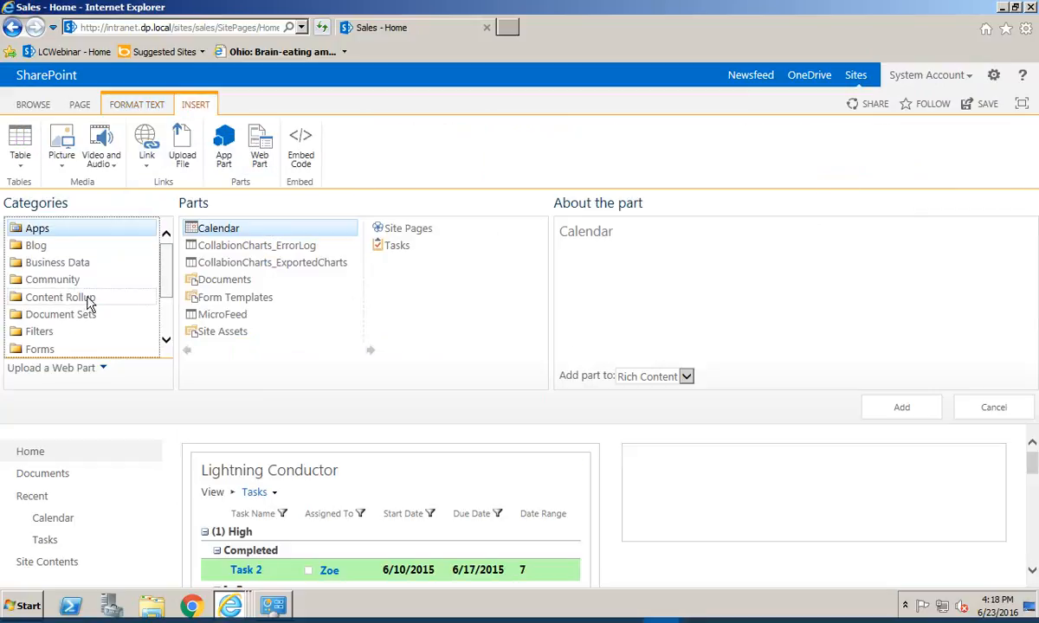
left_click_drag(170, 290, 167, 332)
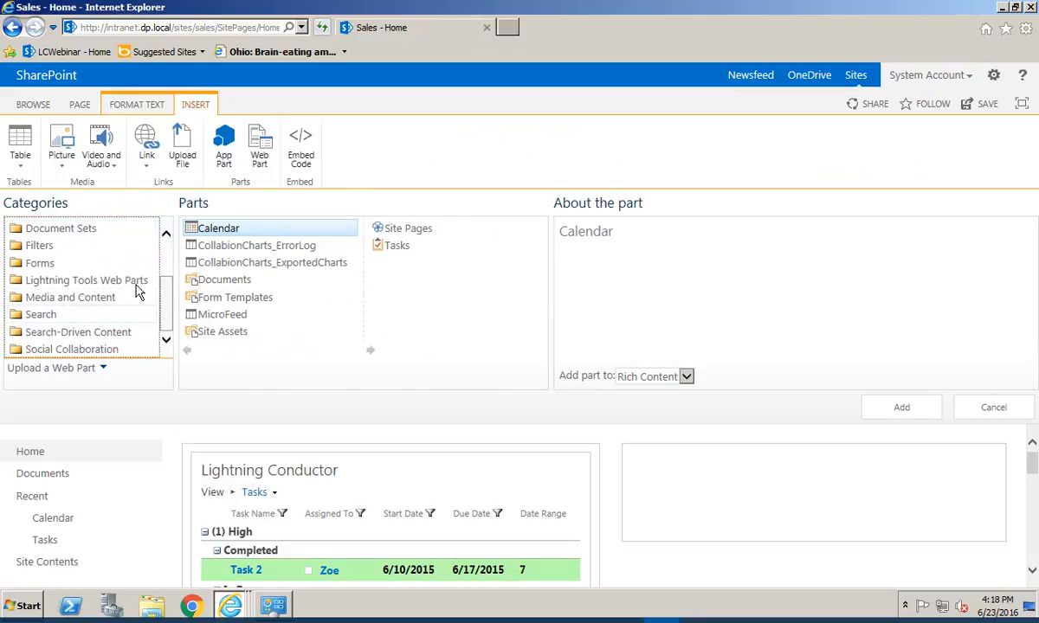
left_click(126, 286)
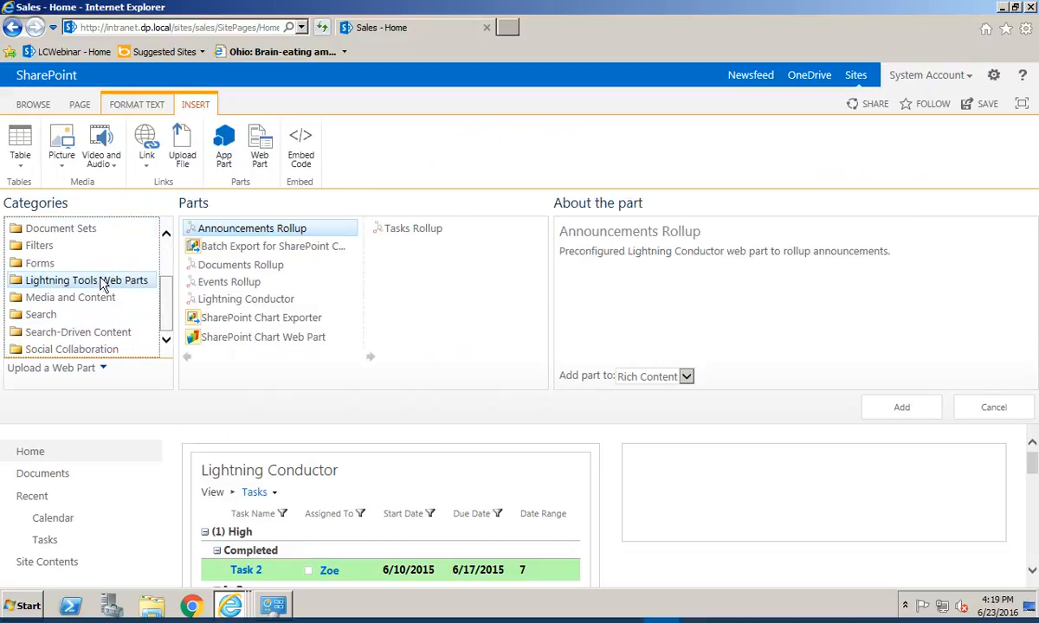
left_click(230, 339)
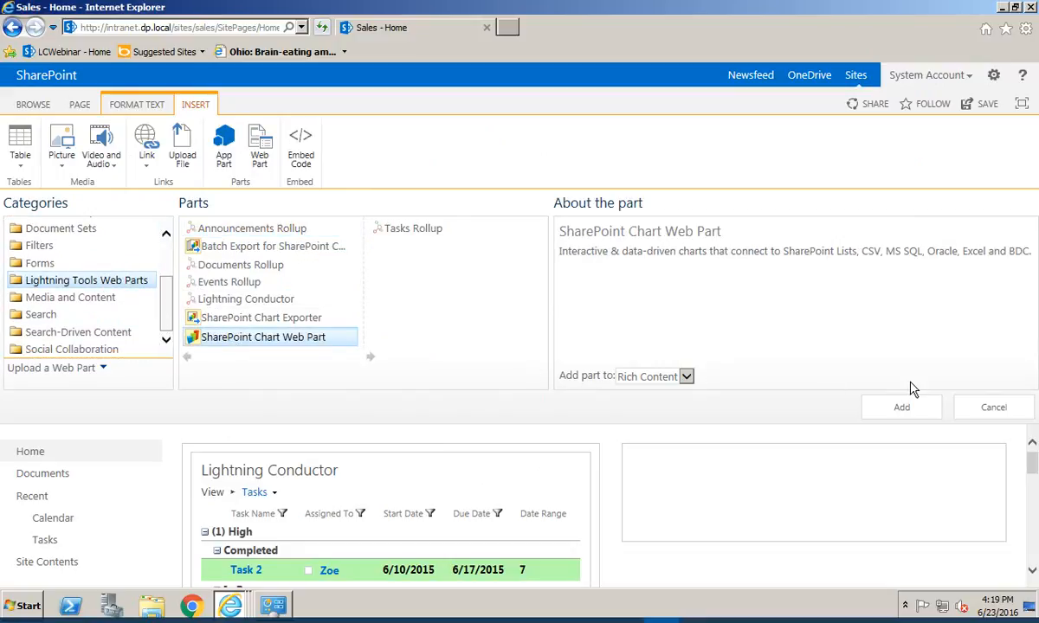
left_click(909, 412)
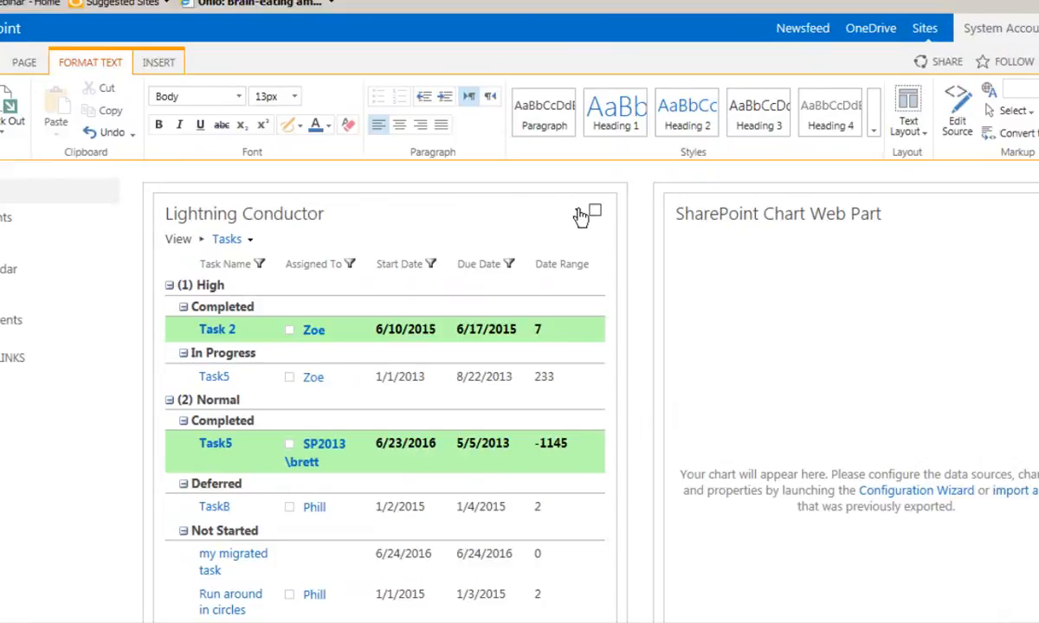
Put the Lightning Conductor web part in edit mode and connect it to send its retrieved data to the SharePoint Chart Web Part.
left_click(557, 233)
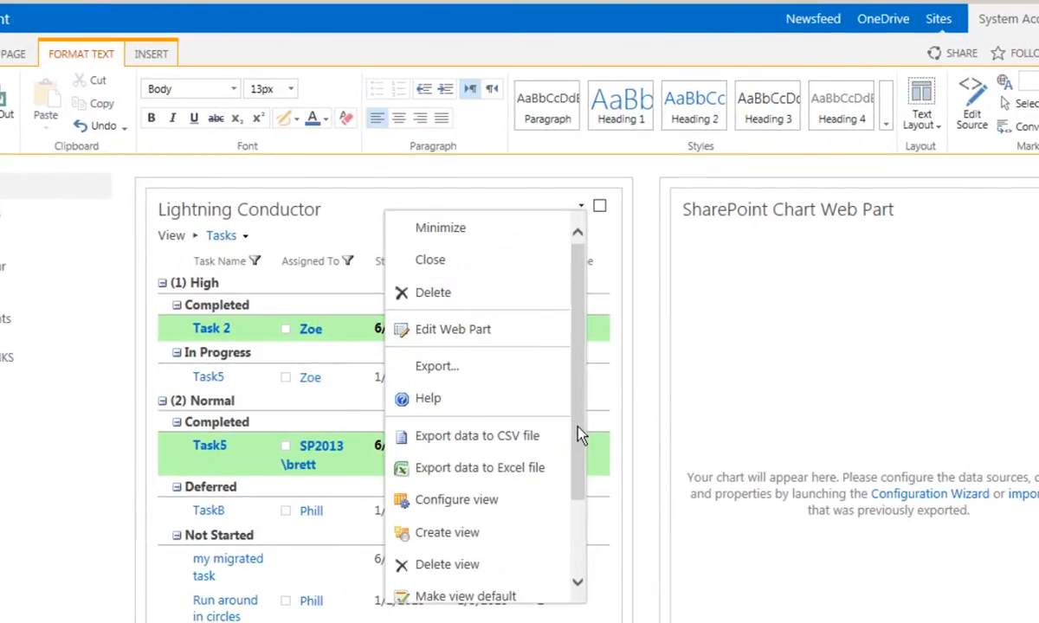
left_click(498, 330)
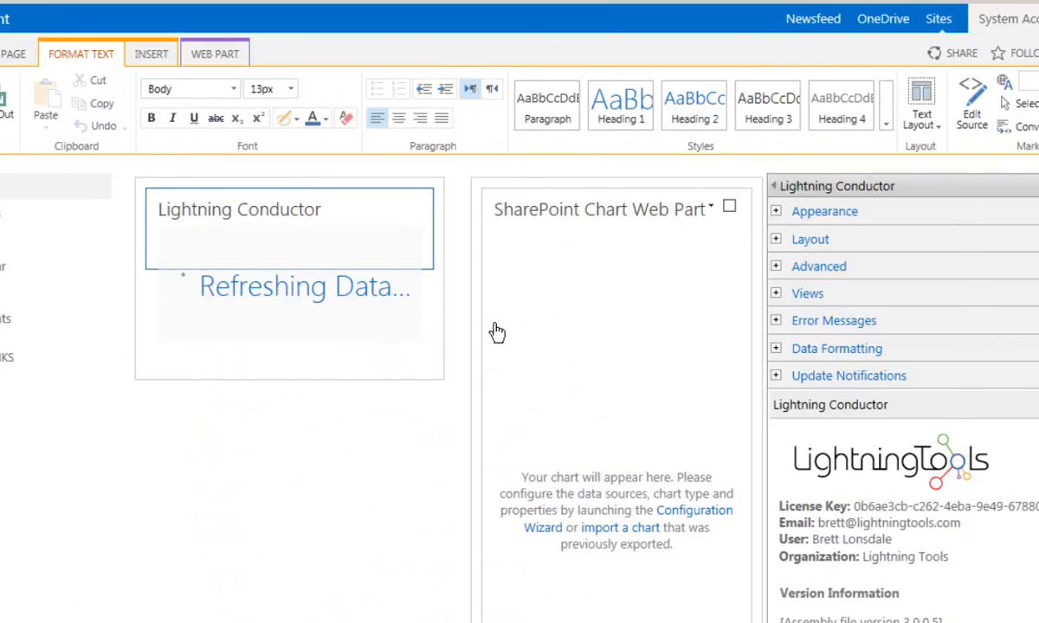
left_click(583, 210)
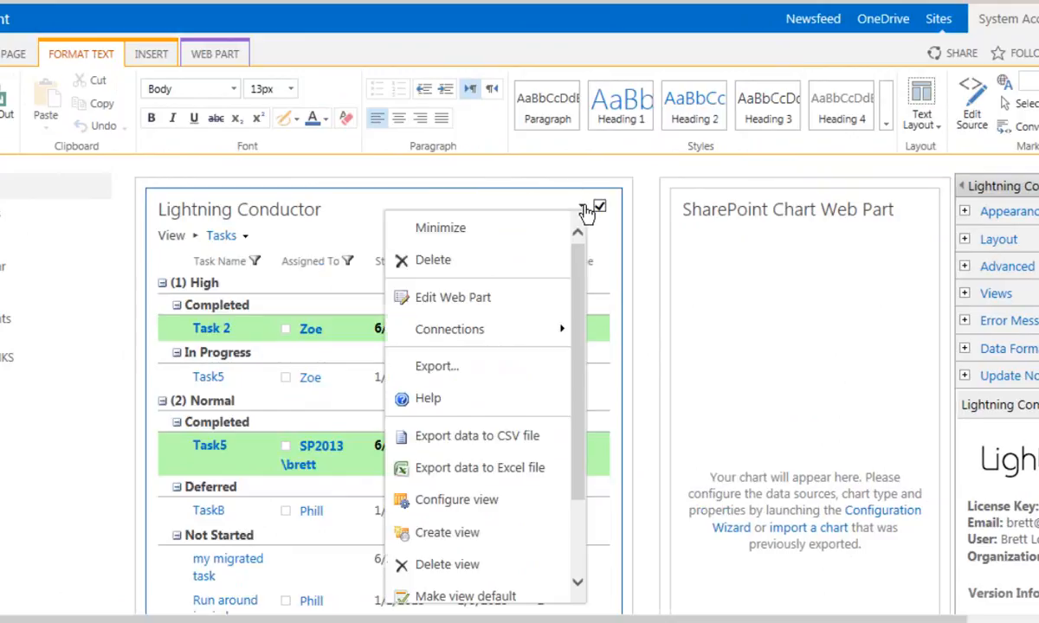
mouse_move(530, 327)
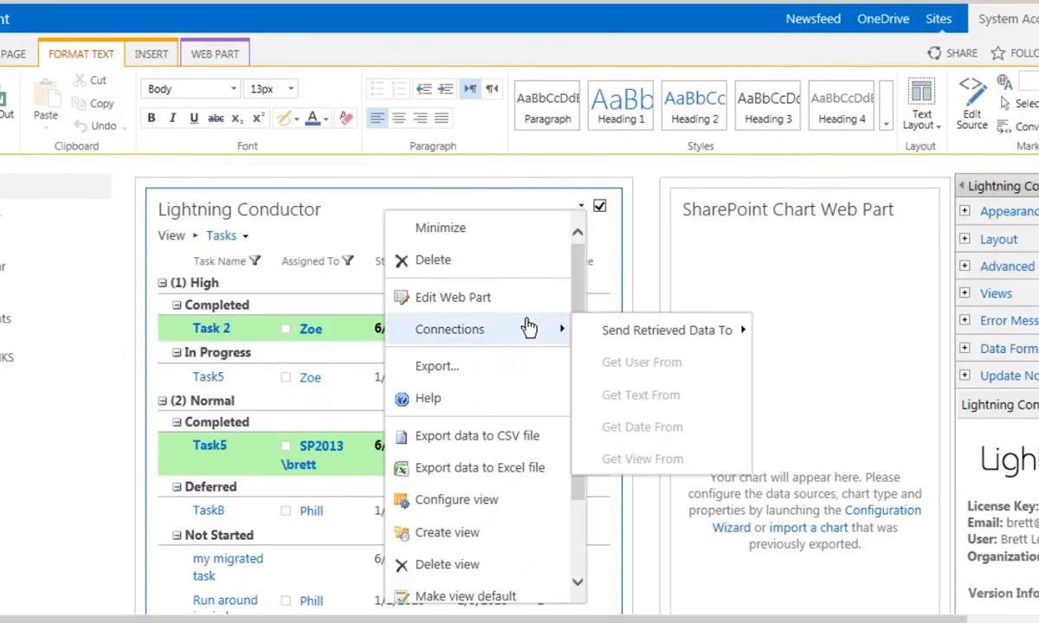
mouse_move(650, 335)
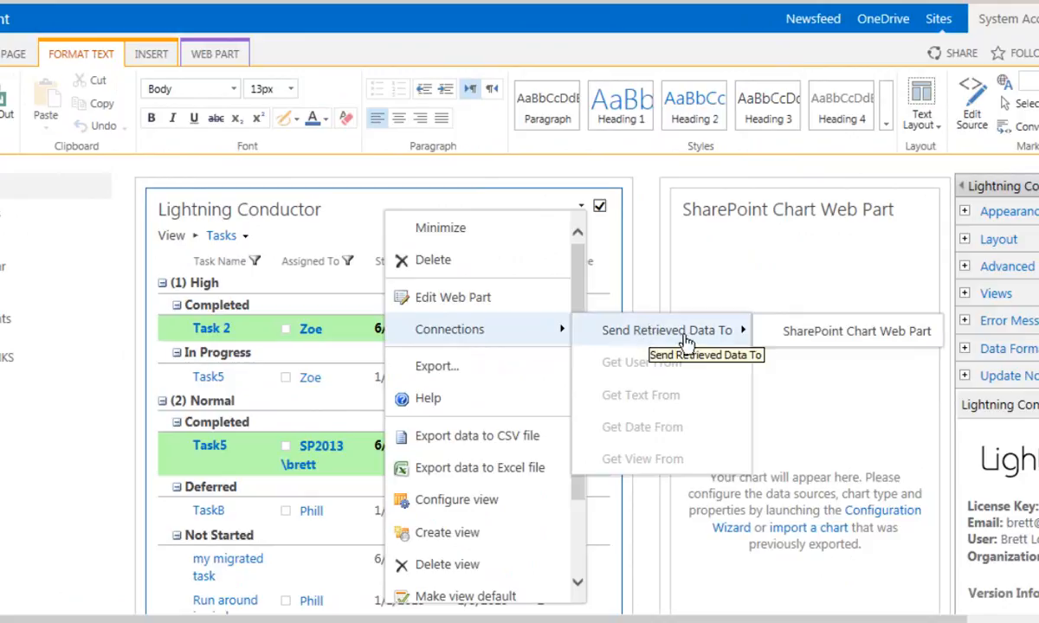
left_click(840, 341)
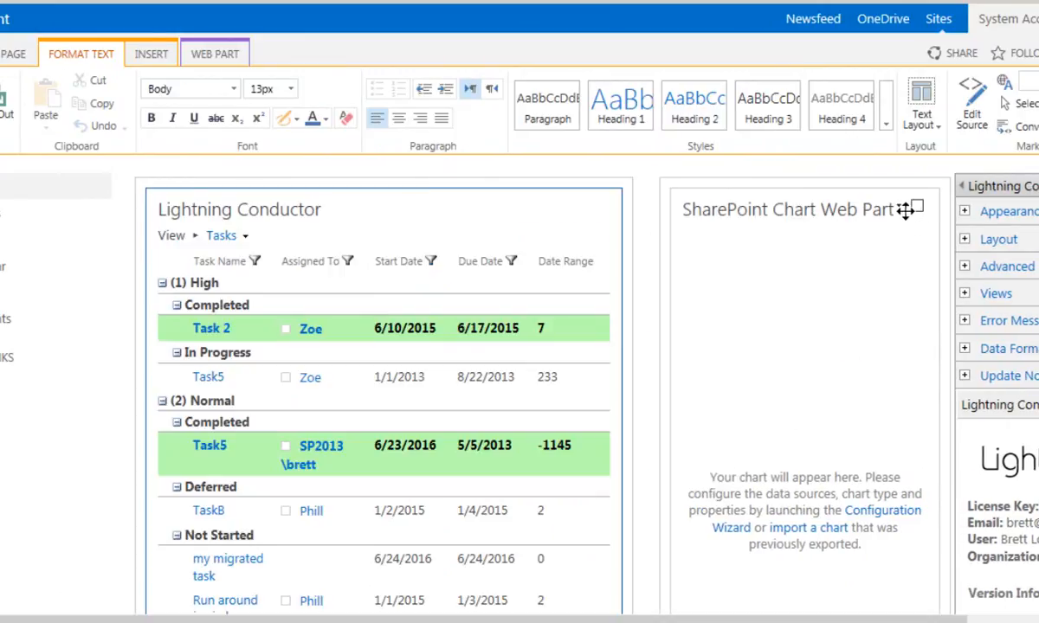
Open the chart for editing and connect it to the Web Parts in Current Page data provider.
left_click(901, 212)
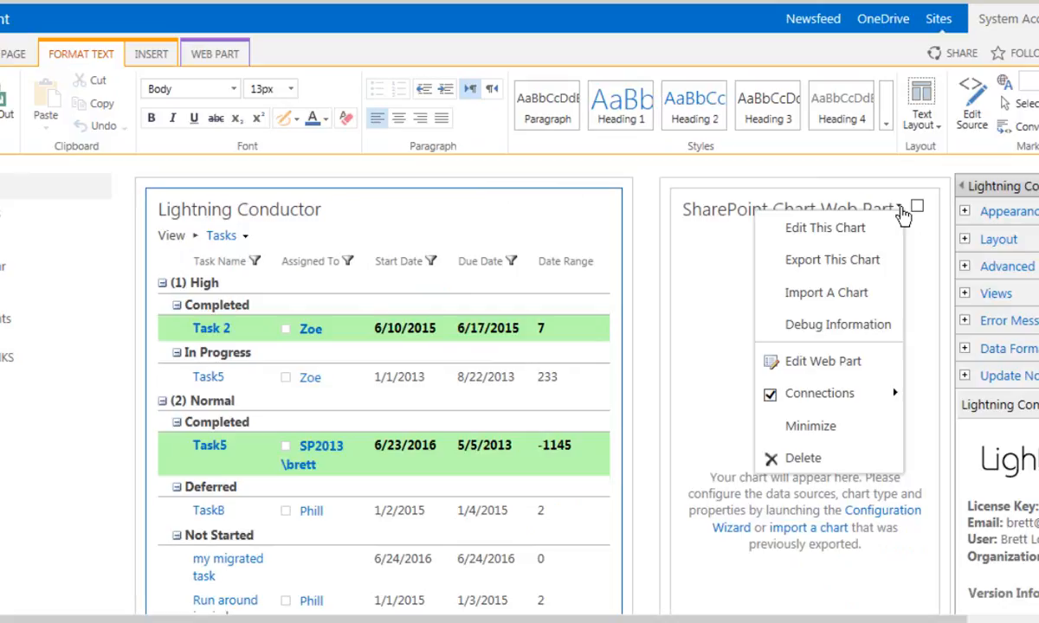
left_click(808, 229)
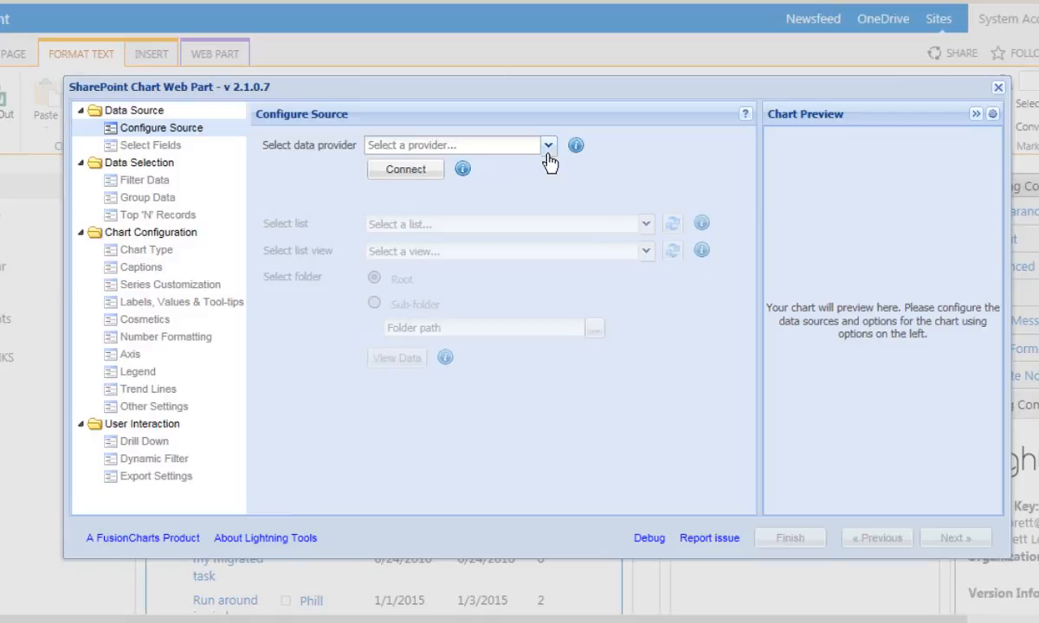
left_click(548, 153)
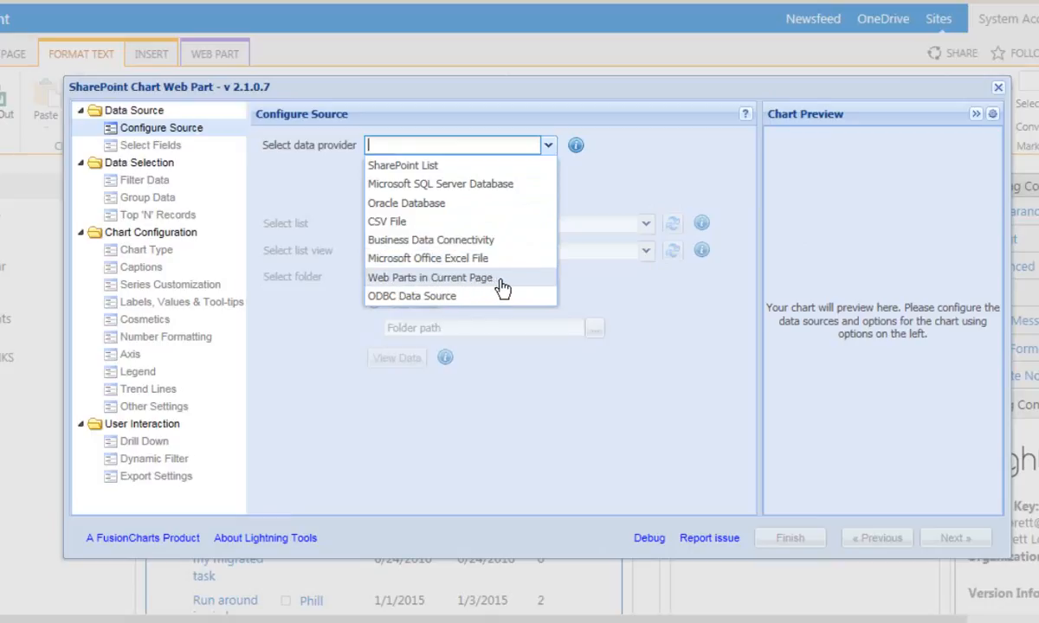
left_click(497, 279)
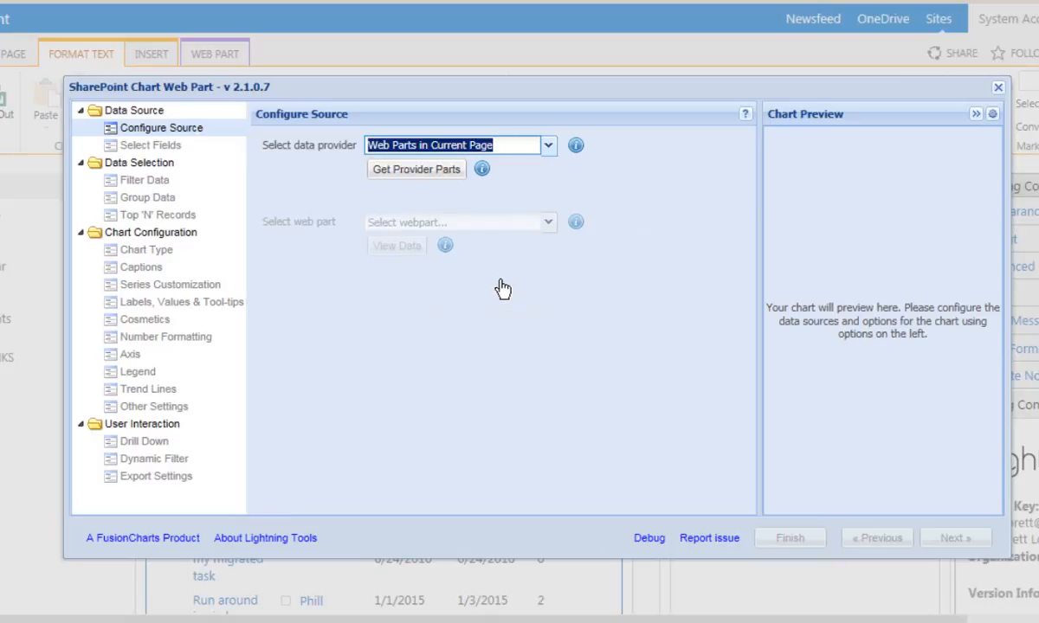
left_click(423, 173)
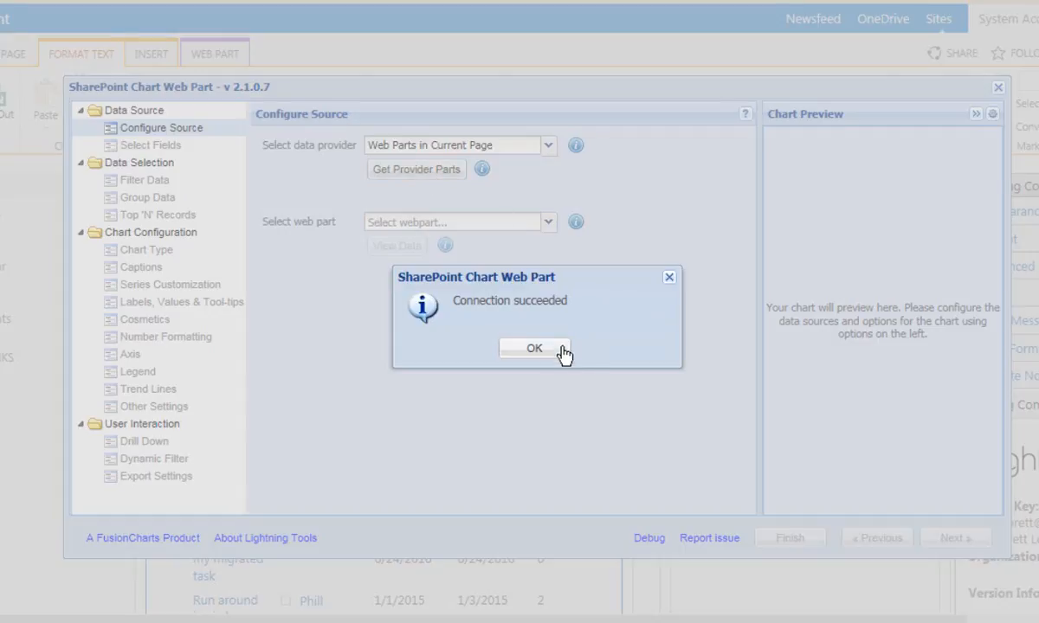
left_click(561, 349)
Choose Lightning Conductor as the chart's source web part and preview its data.
left_click(551, 223)
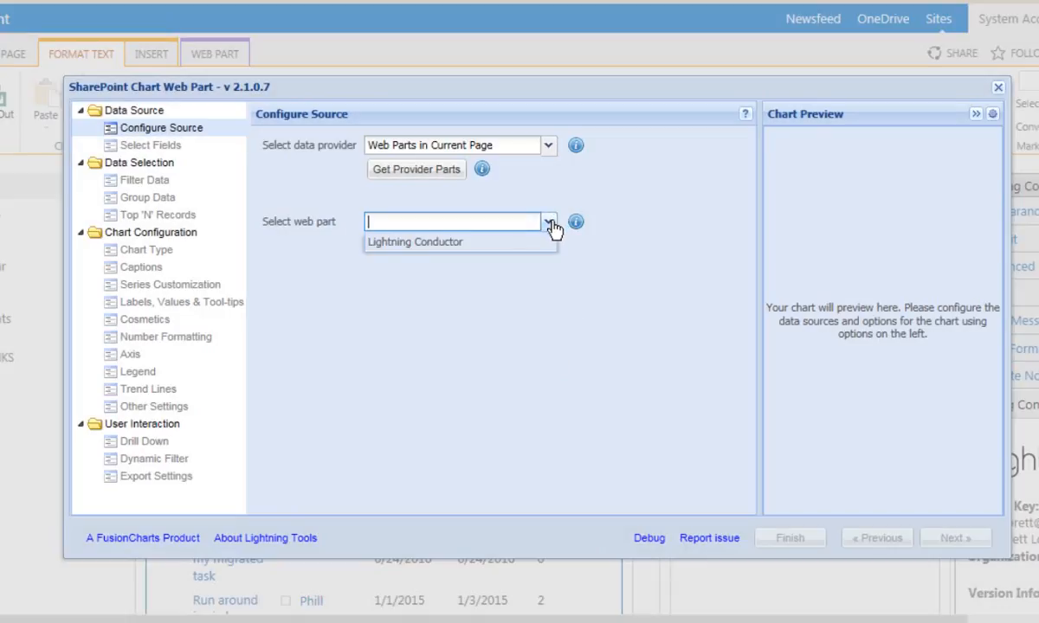
left_click(422, 242)
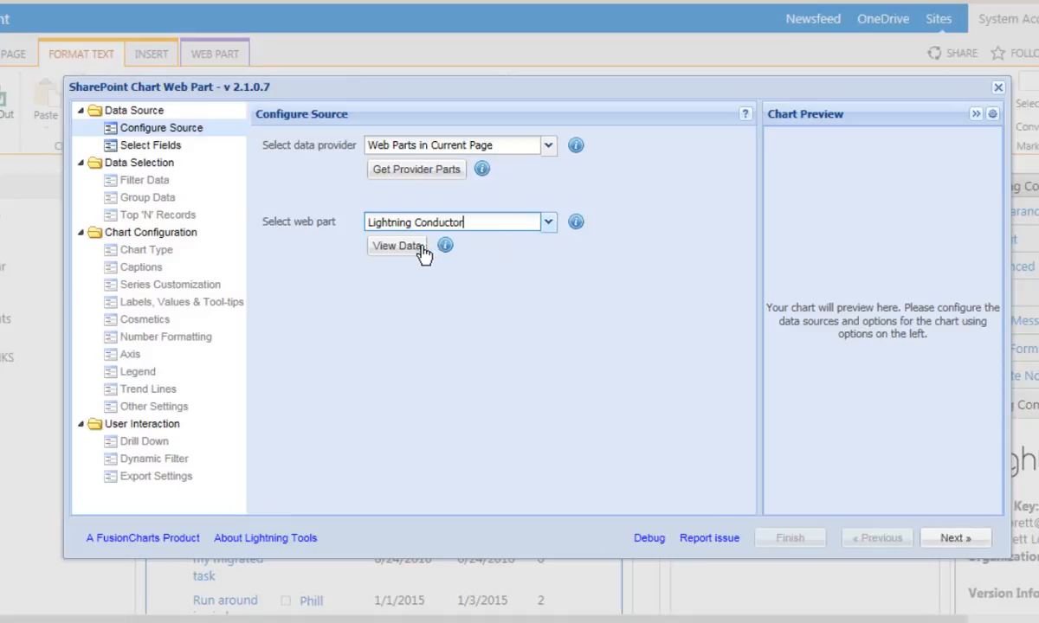
left_click(399, 247)
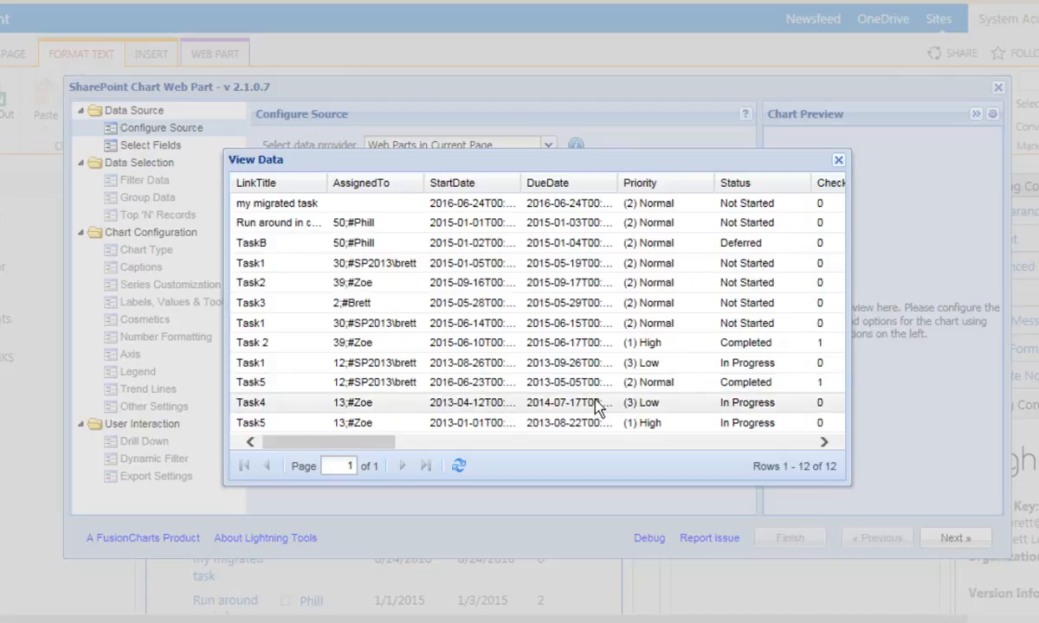
left_click(837, 162)
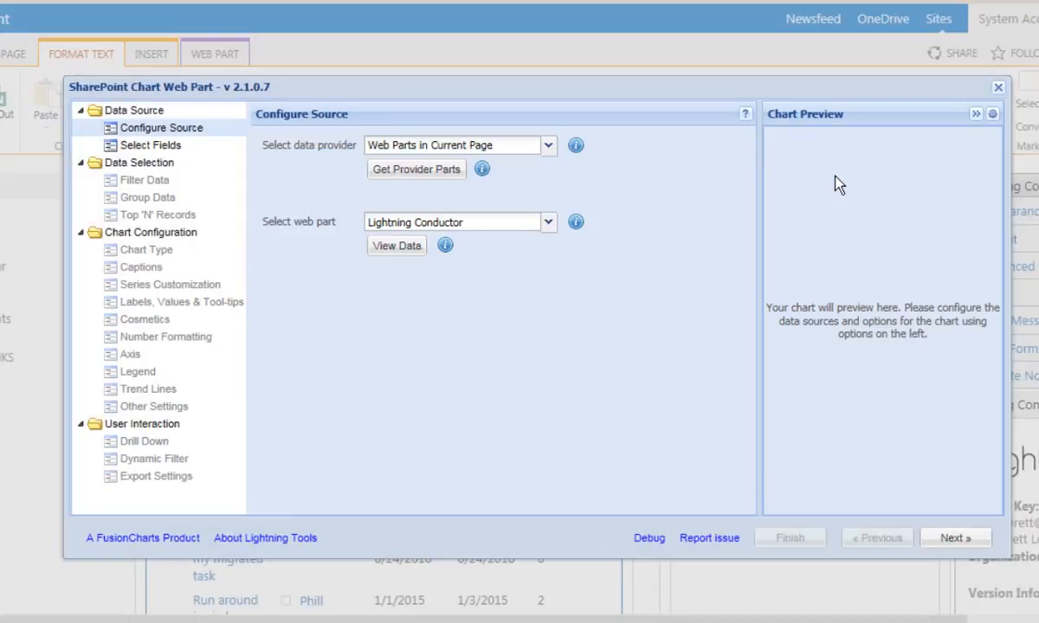
Select the DueDate and LinkTitle fields for the chart and apply the selection.
left_click(955, 541)
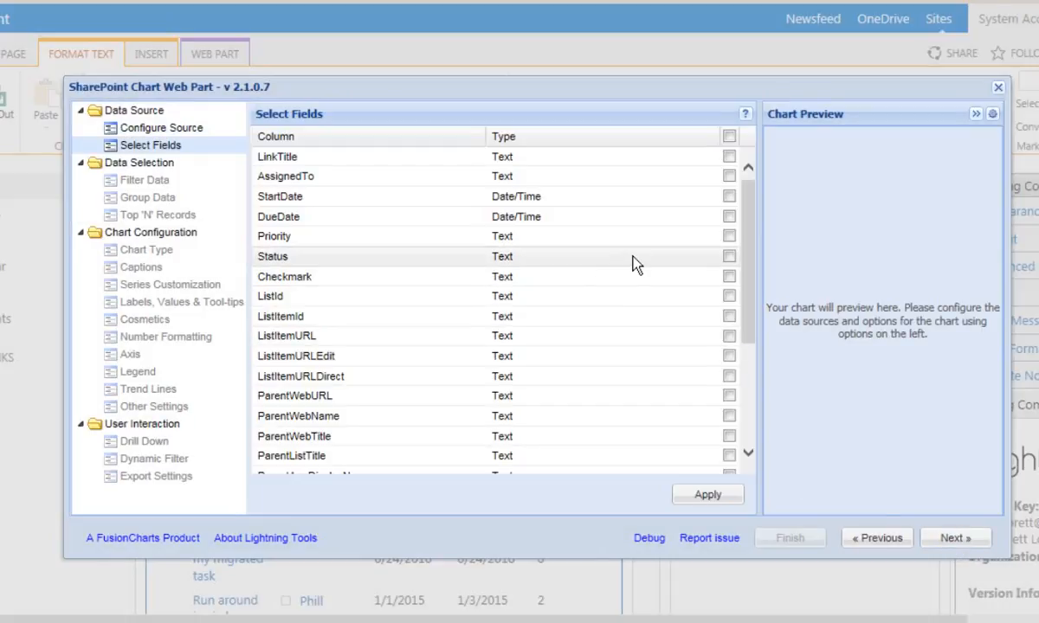
left_click(728, 217)
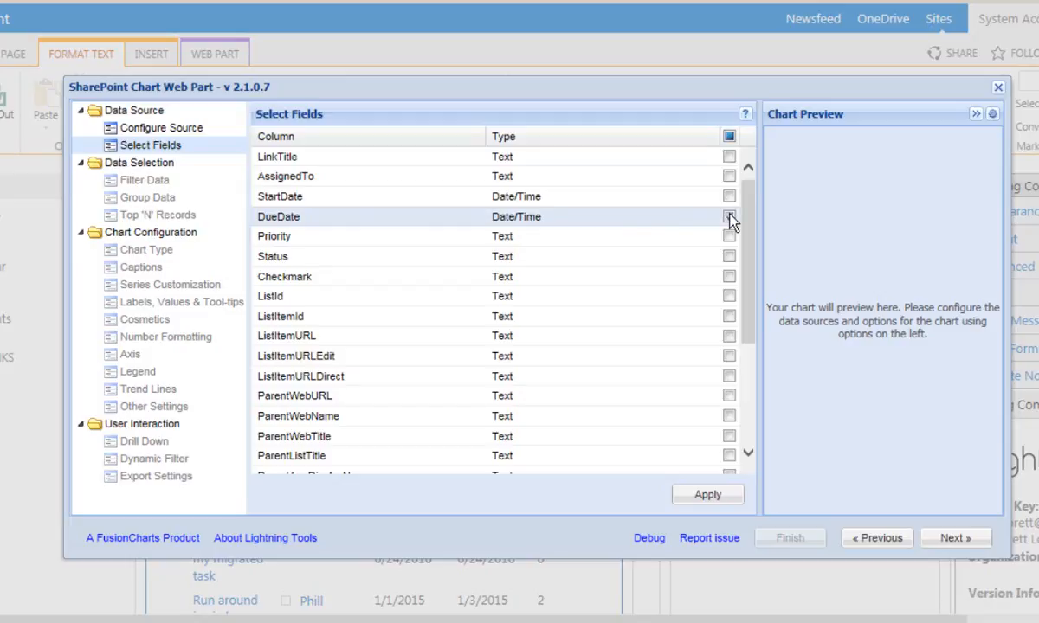
left_click(728, 158)
left_click(706, 498)
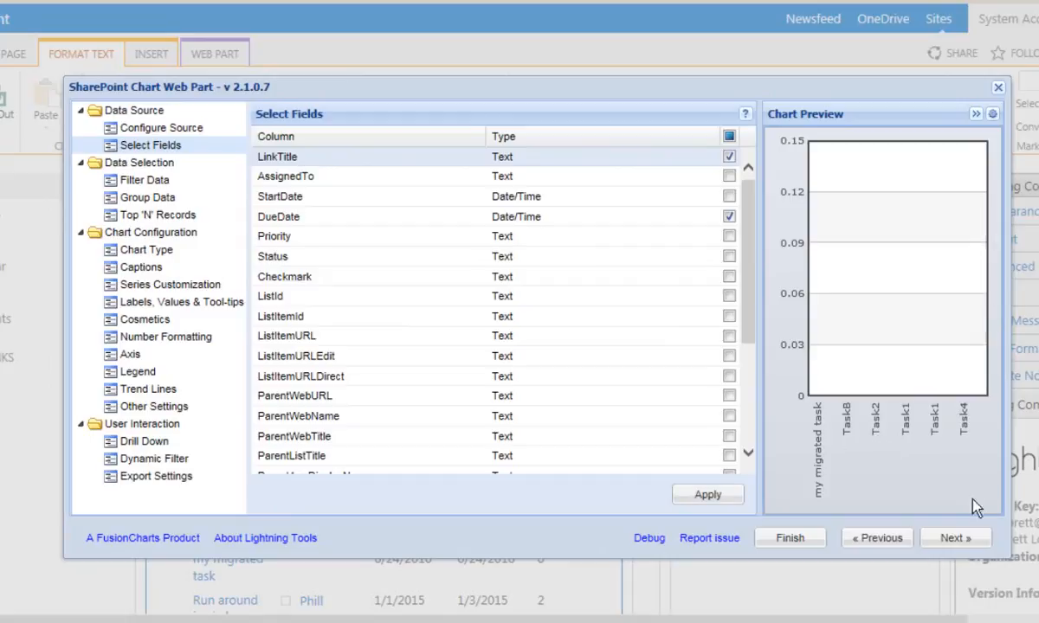
Skip data filtering, enable data grouping, and group the horizontal axis by DueDate per Quarter.
left_click(966, 541)
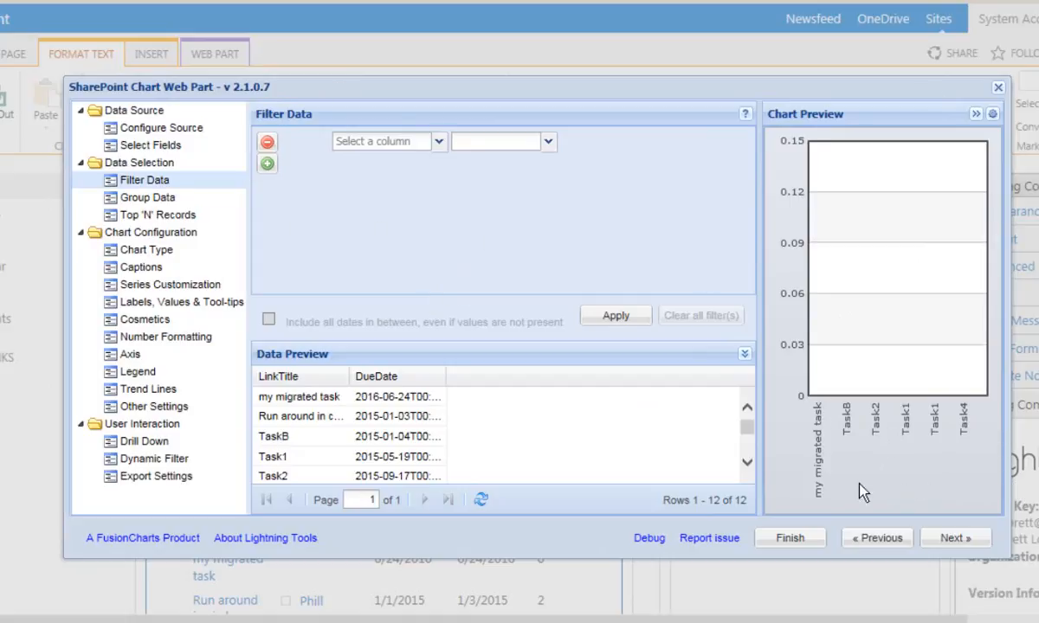
left_click(973, 541)
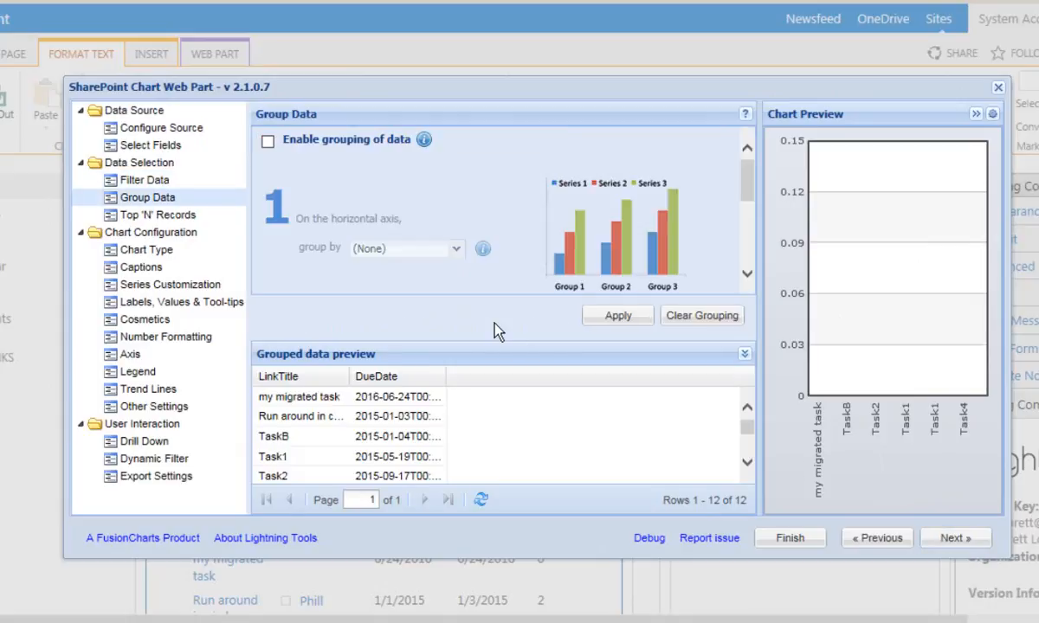
left_click(268, 143)
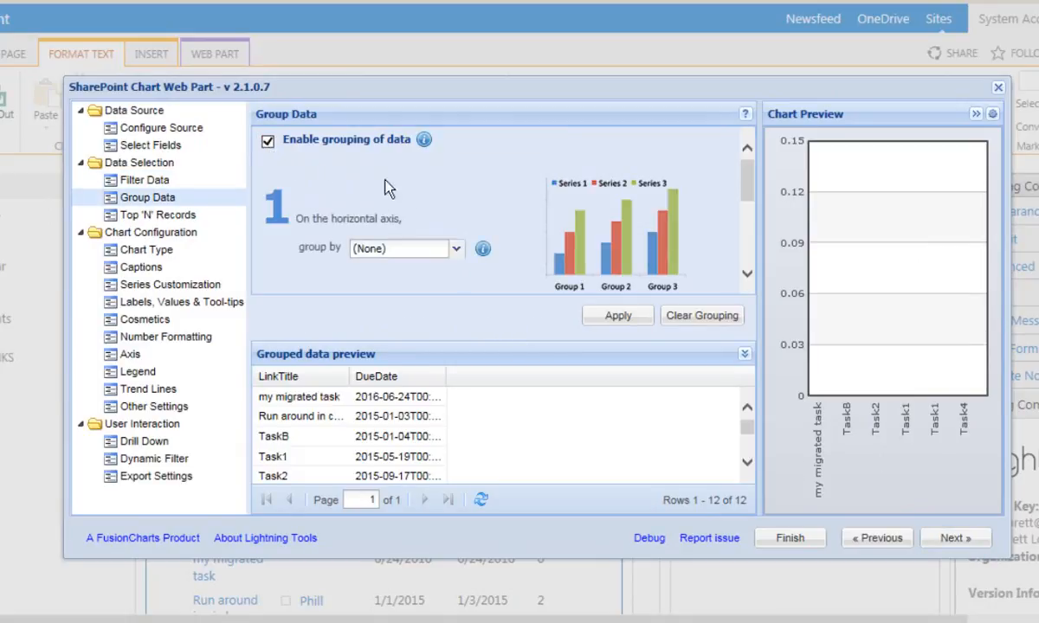
left_click(454, 251)
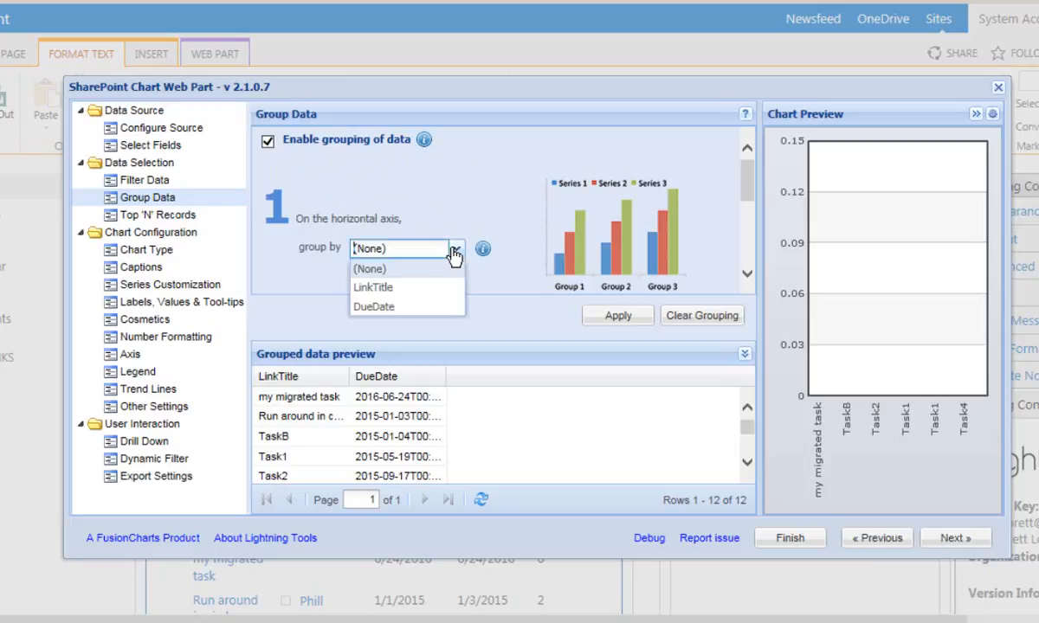
left_click(376, 308)
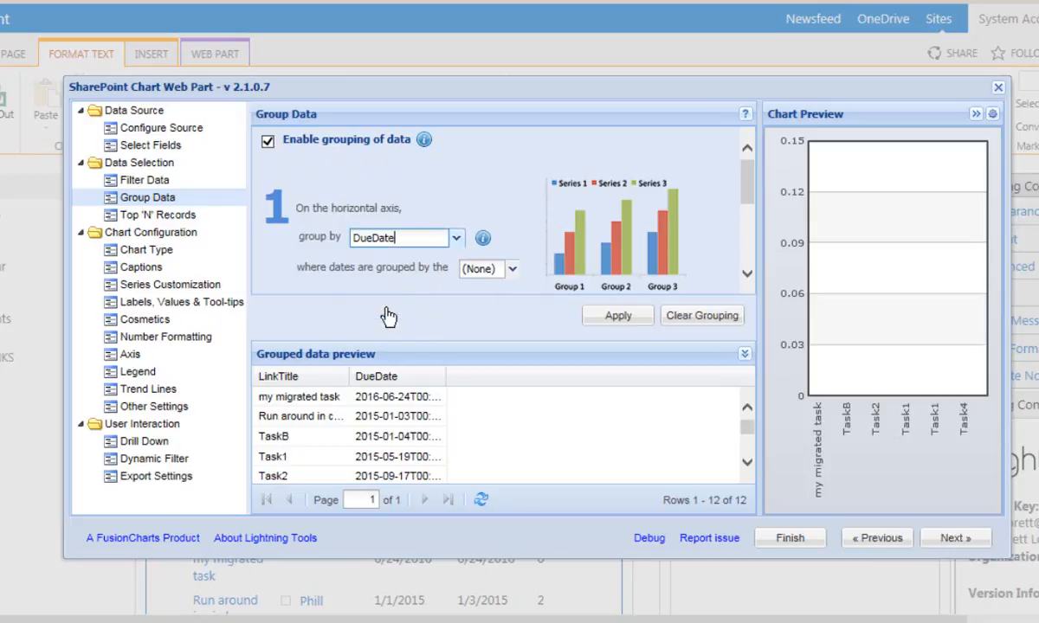
left_click(513, 269)
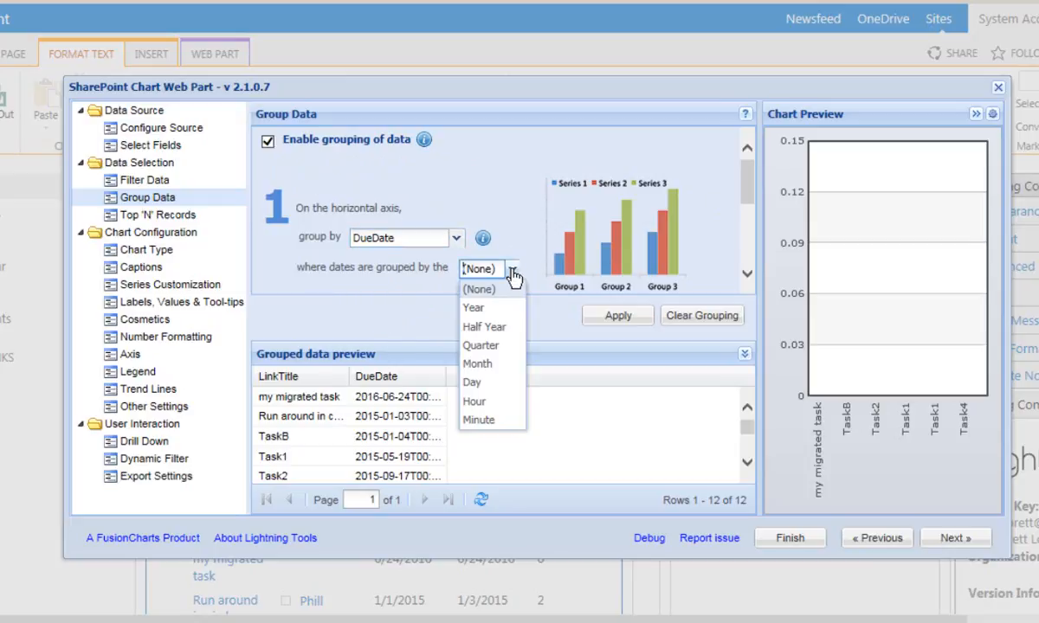
left_click(482, 346)
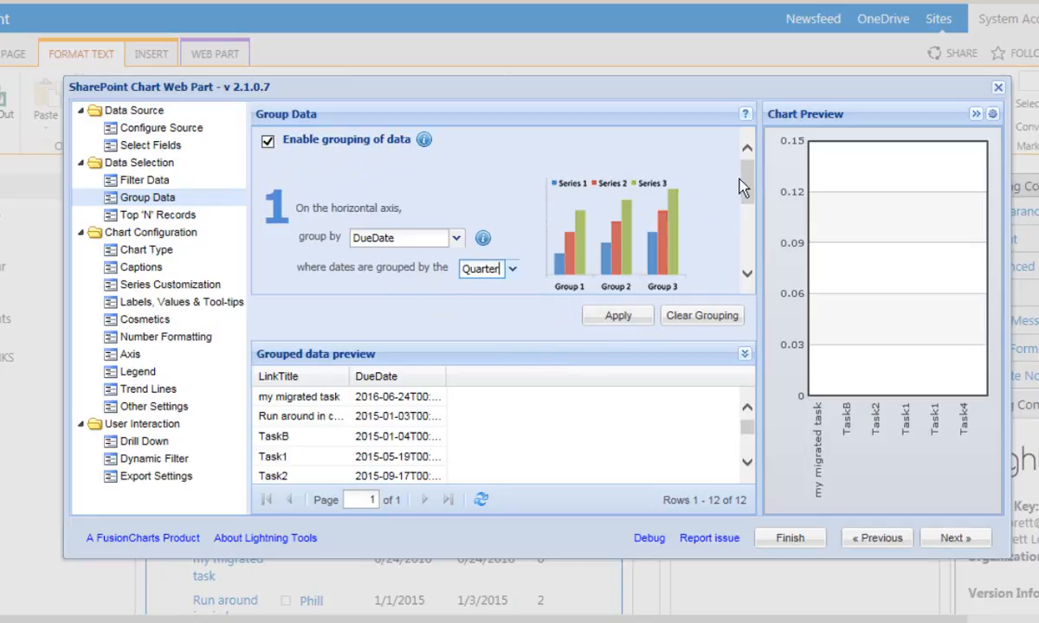
Set the LinkTitle series function to COUNT and apply the grouping.
left_click_drag(744, 185, 747, 239)
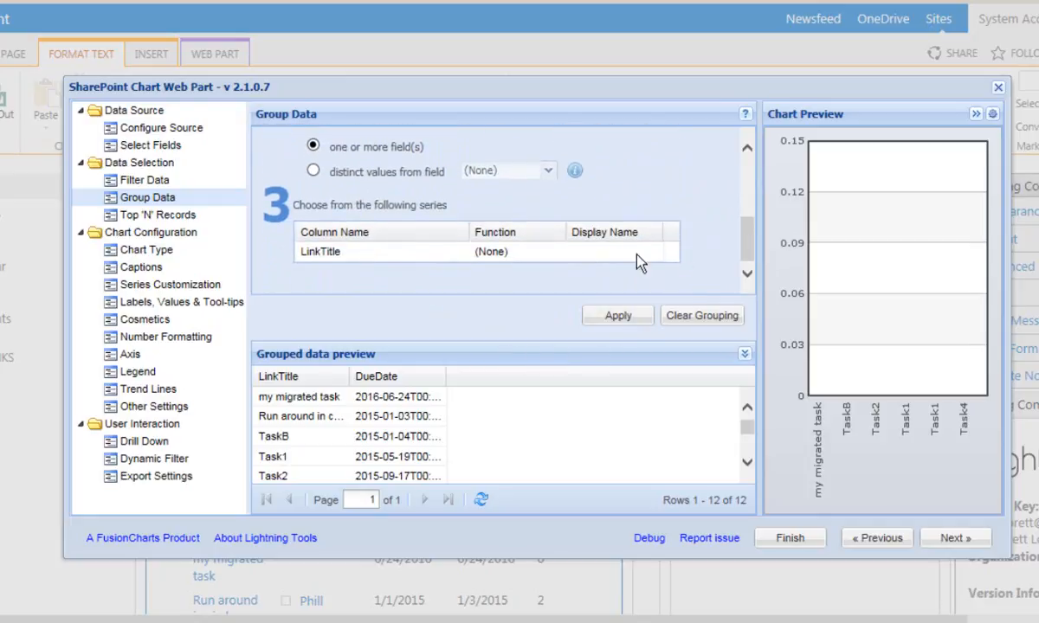
left_click(525, 258)
left_click(556, 252)
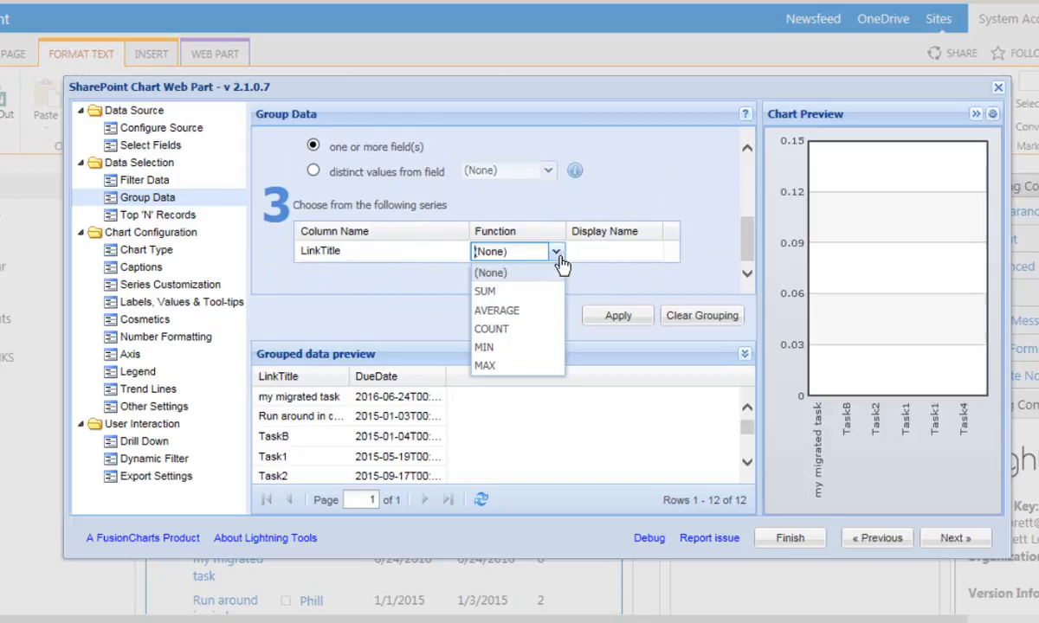
left_click(521, 330)
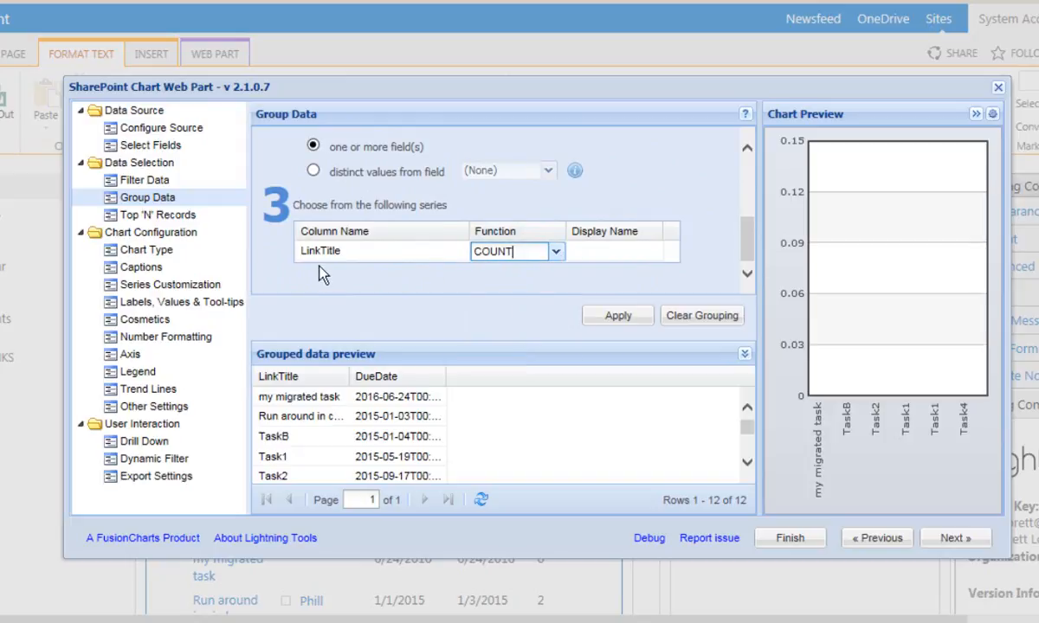
left_click(615, 322)
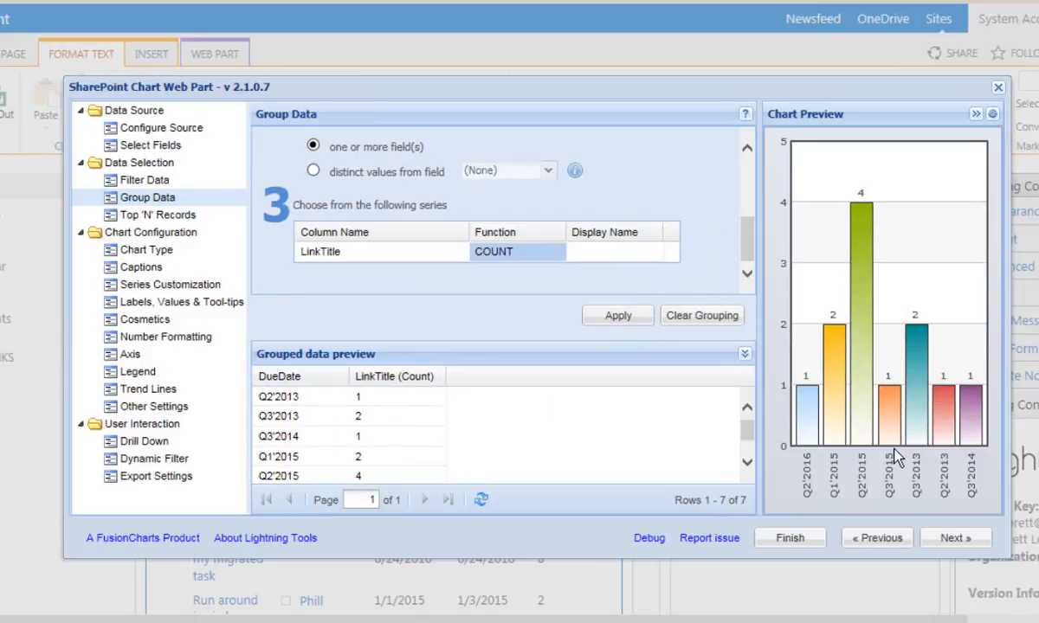
Skip the top-records limit and preview the chart as Column 3D and as a 3D pie.
left_click(955, 538)
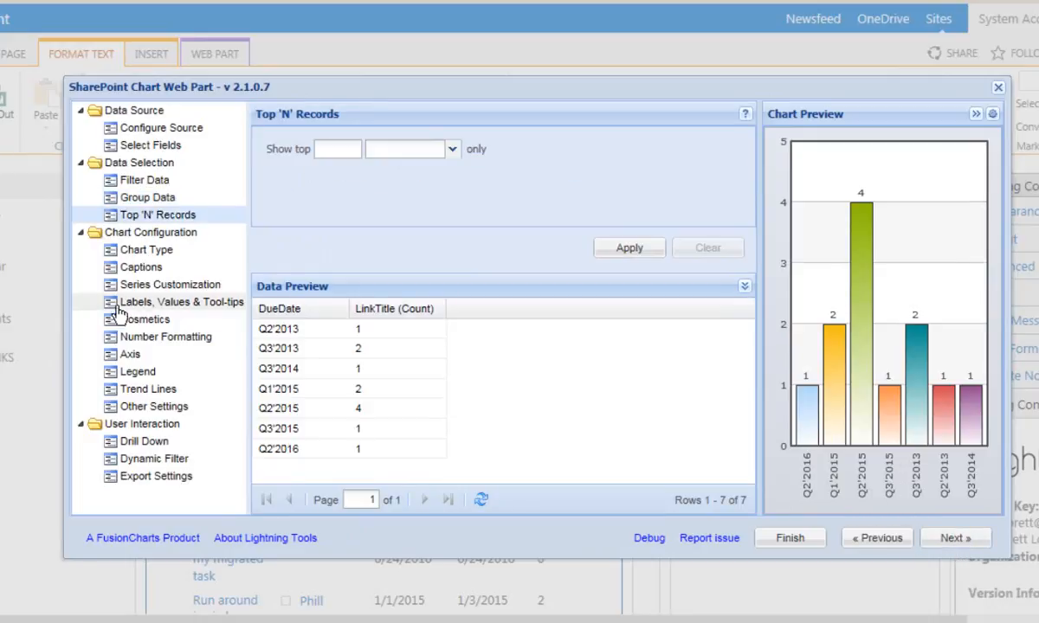
left_click(146, 250)
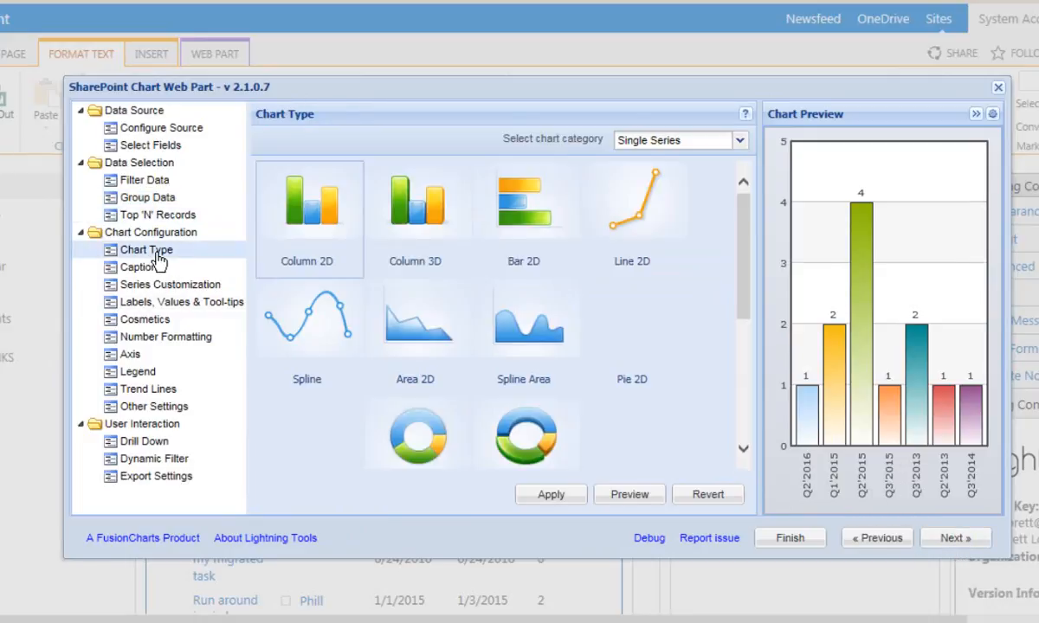
left_click(442, 223)
left_click(621, 495)
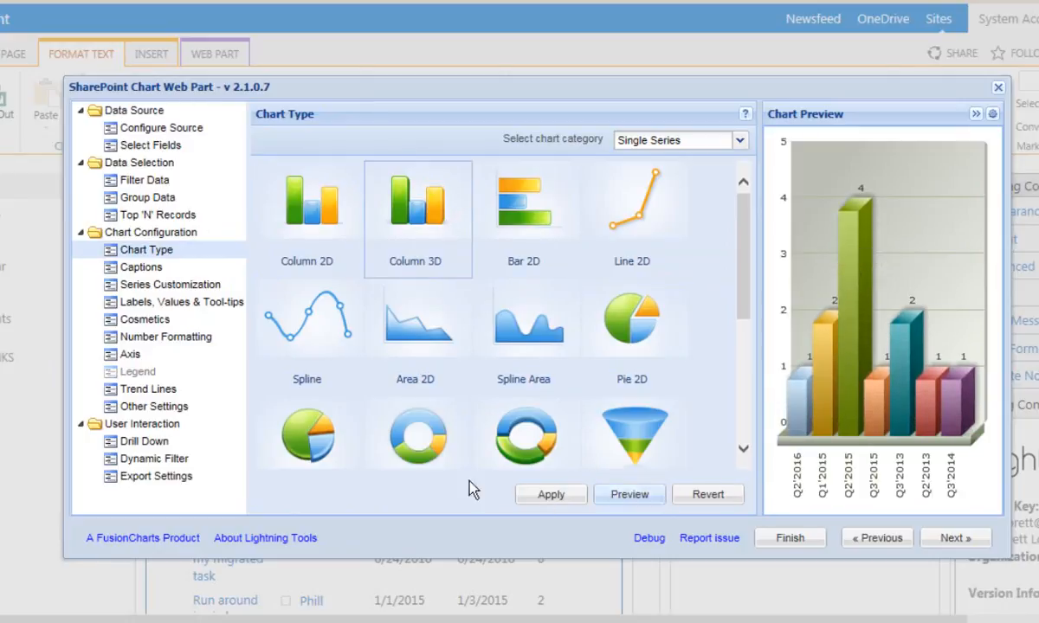
left_click(318, 443)
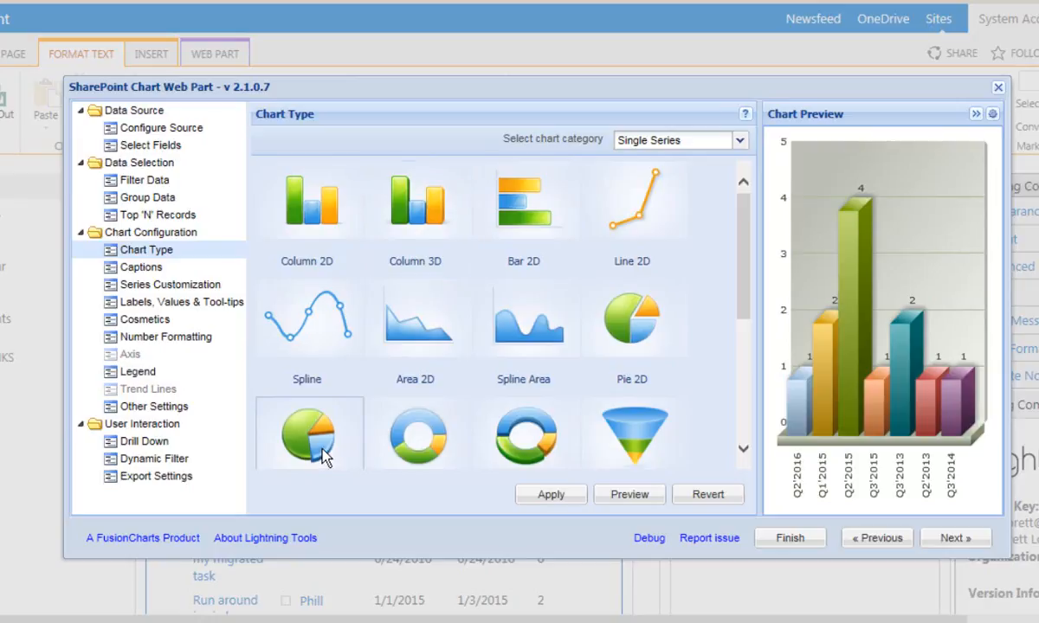
left_click(631, 495)
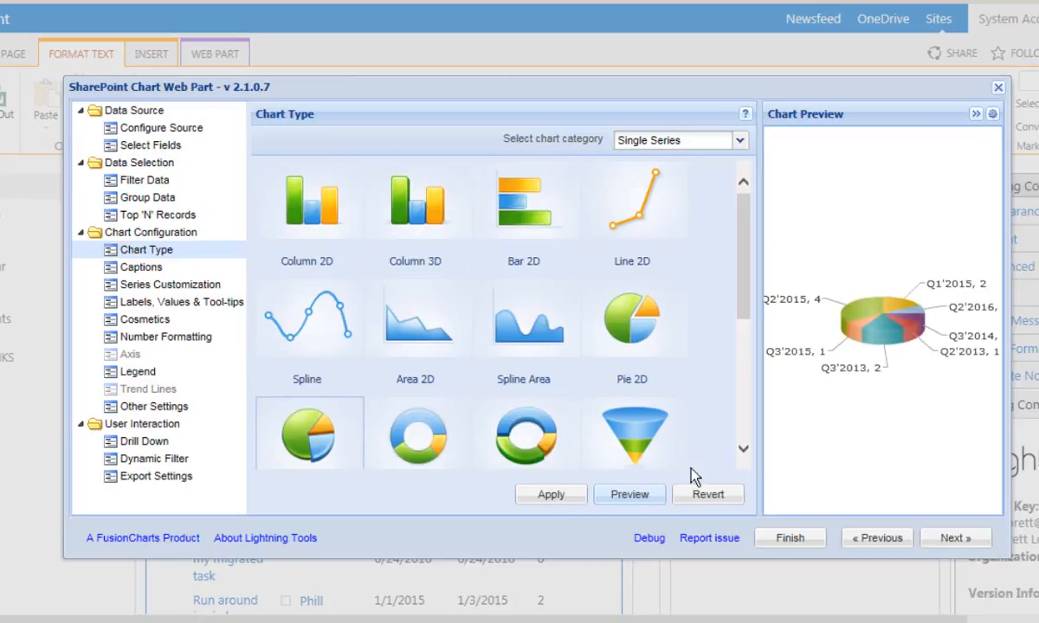
Choose the Column 3D chart type, preview it, and save the change while moving on to the drill-down settings.
left_click(423, 206)
left_click(610, 498)
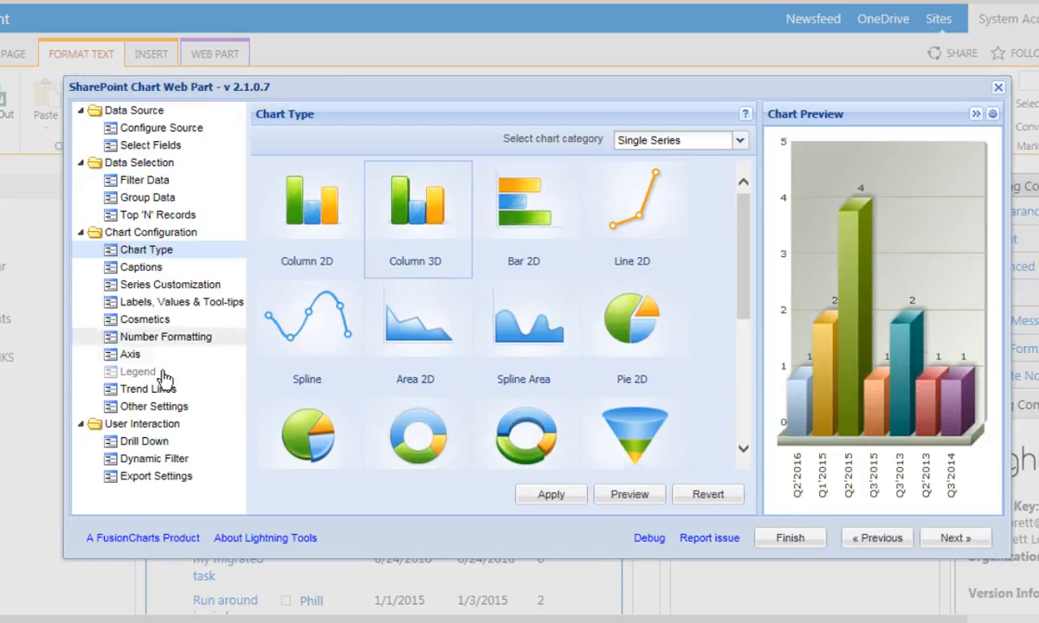
left_click(163, 440)
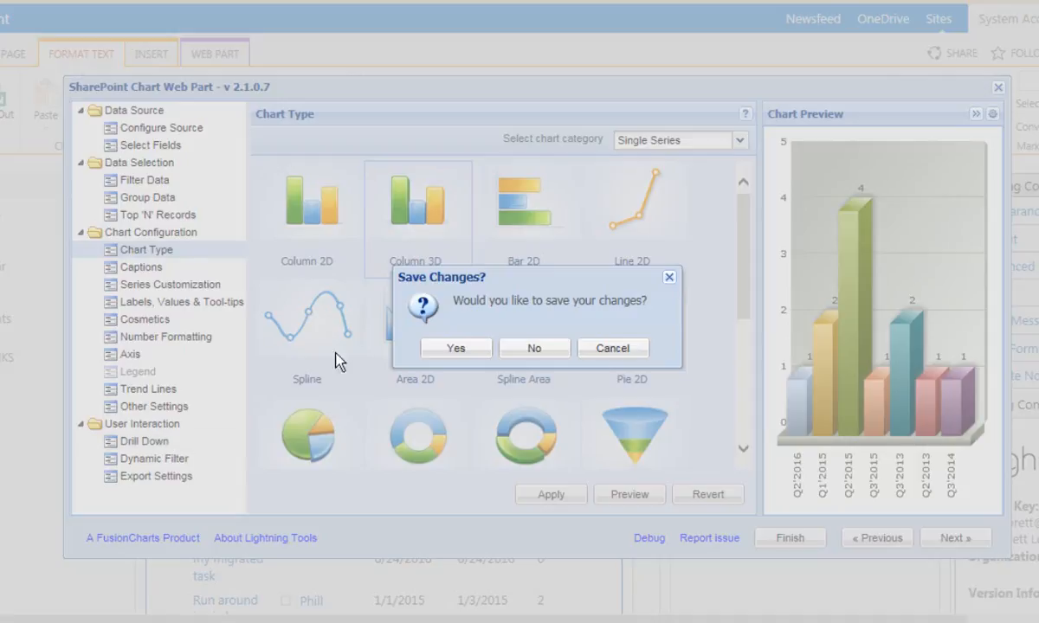
left_click(462, 349)
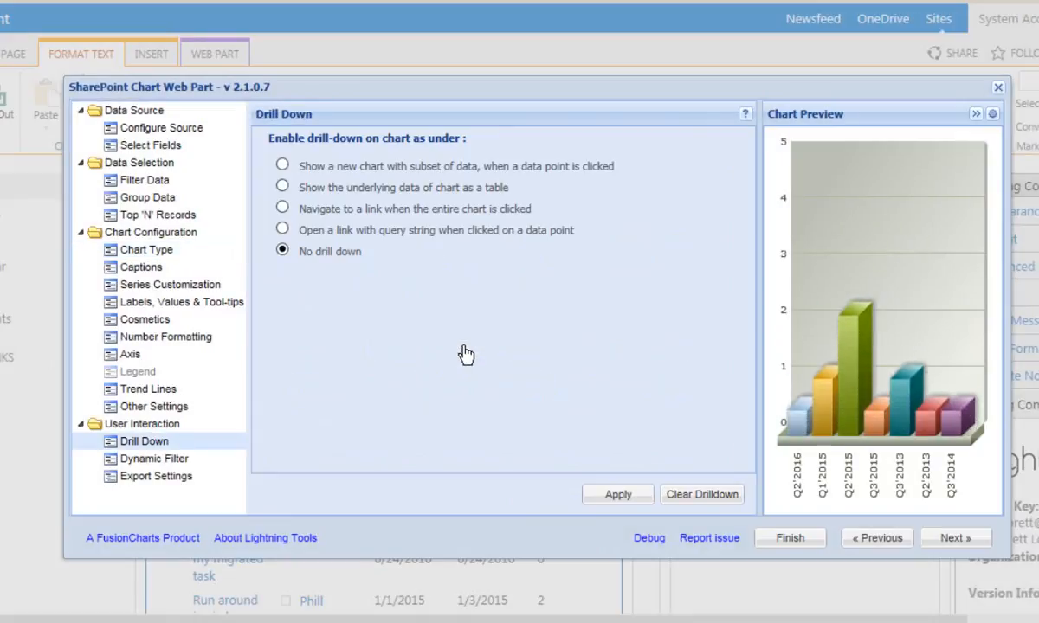
Enable drill-down to a new chart with multi-level drill-down using Day as the first field, apply it, and finish the chart configuration.
left_click(314, 170)
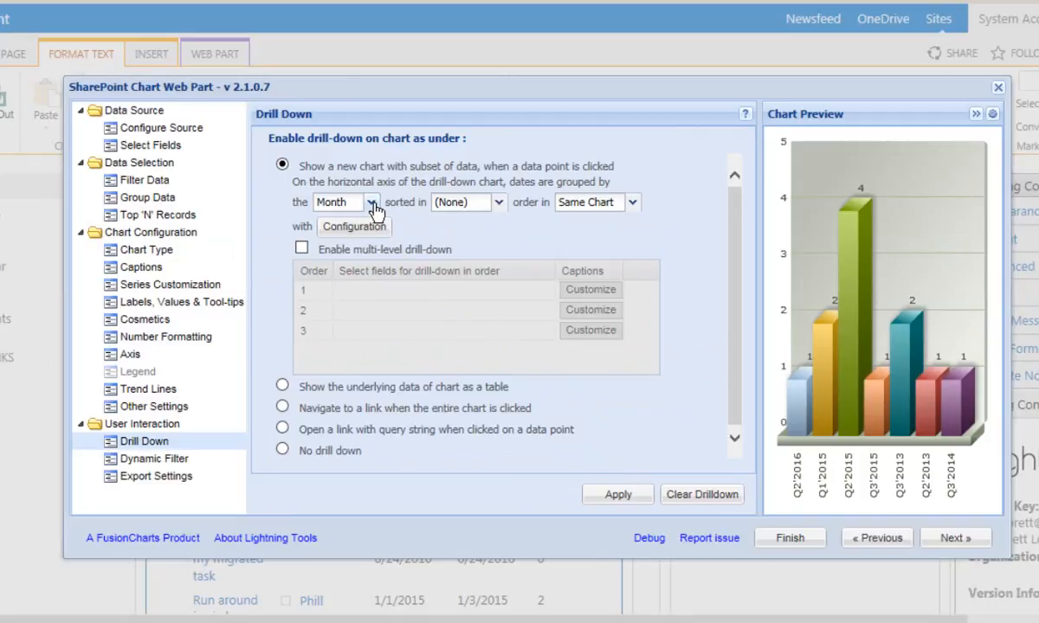
left_click(301, 249)
left_click(413, 292)
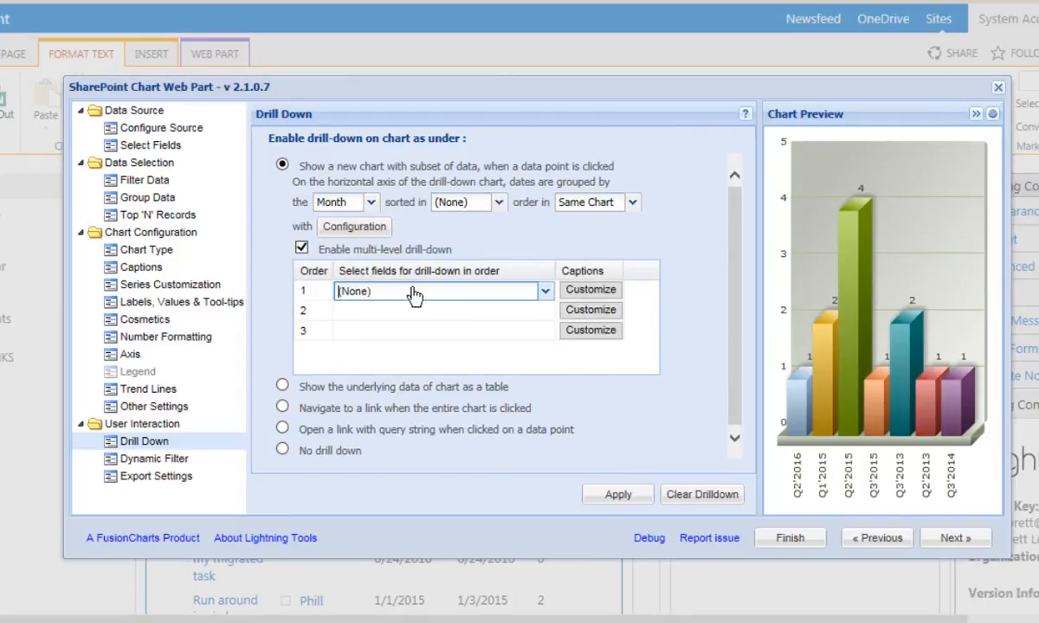
left_click(546, 293)
left_click(348, 330)
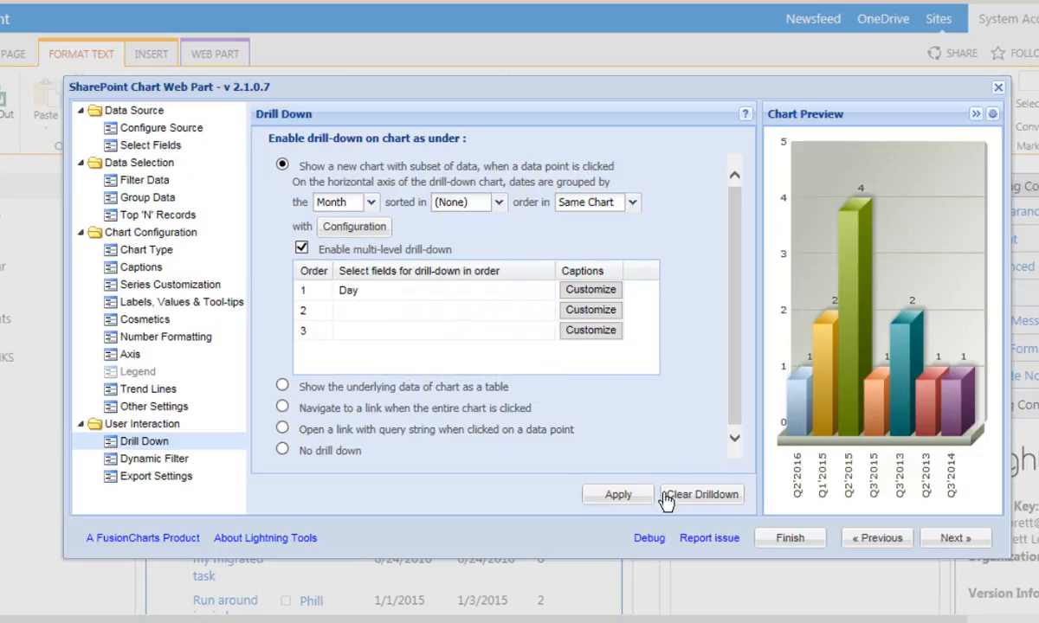
left_click(617, 498)
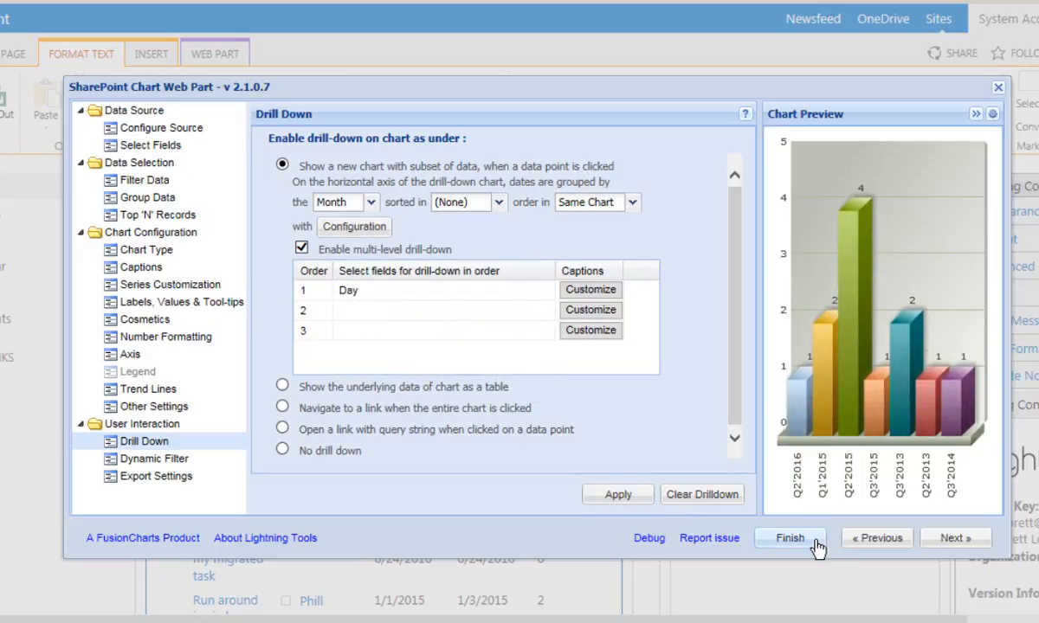
left_click(789, 539)
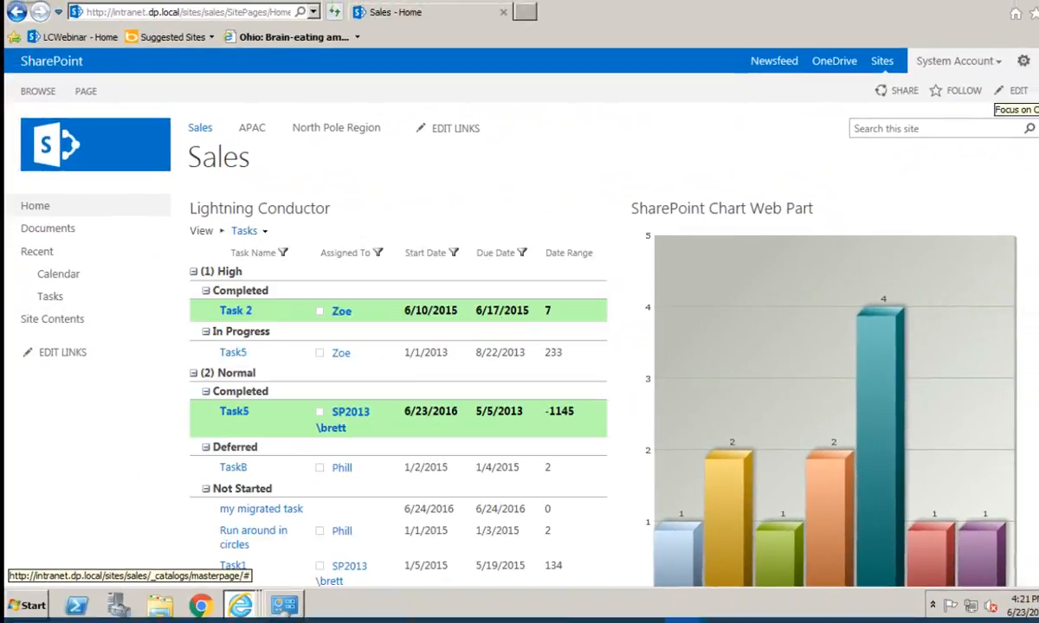
Focus on the page content, drill the chart down into Q2'2015 and May'2015, and go back to the Q2'2015 level.
left_click(1033, 98)
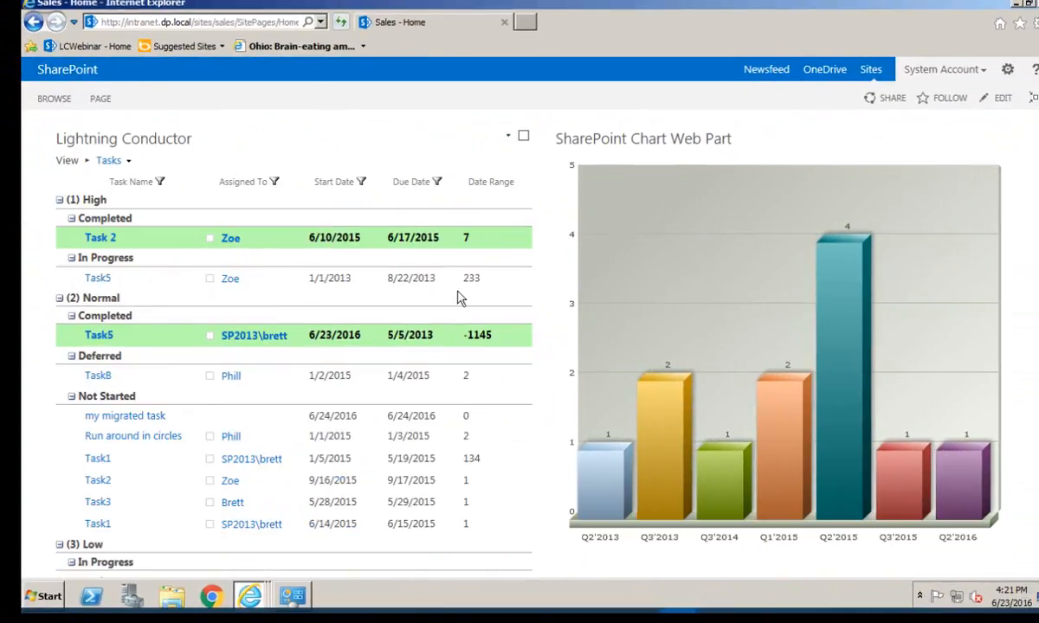
left_click(844, 441)
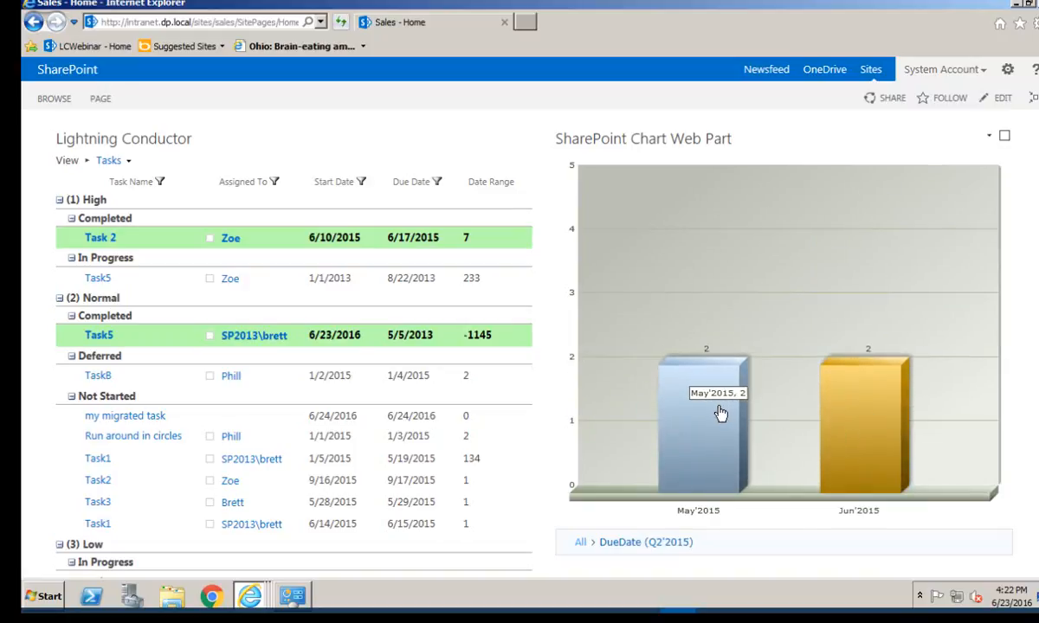
left_click(721, 414)
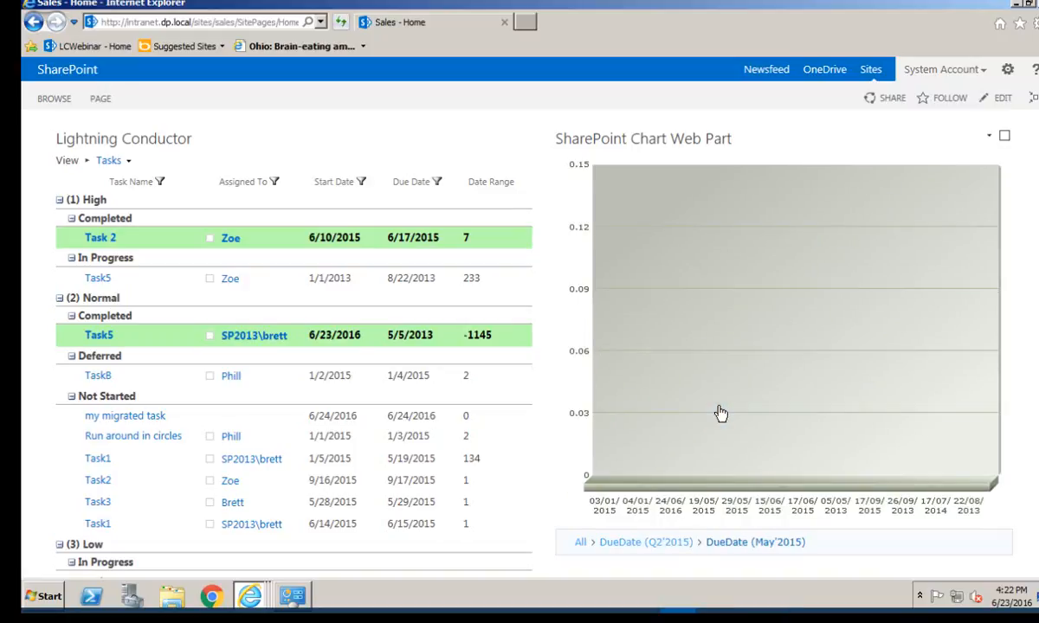
left_click(680, 544)
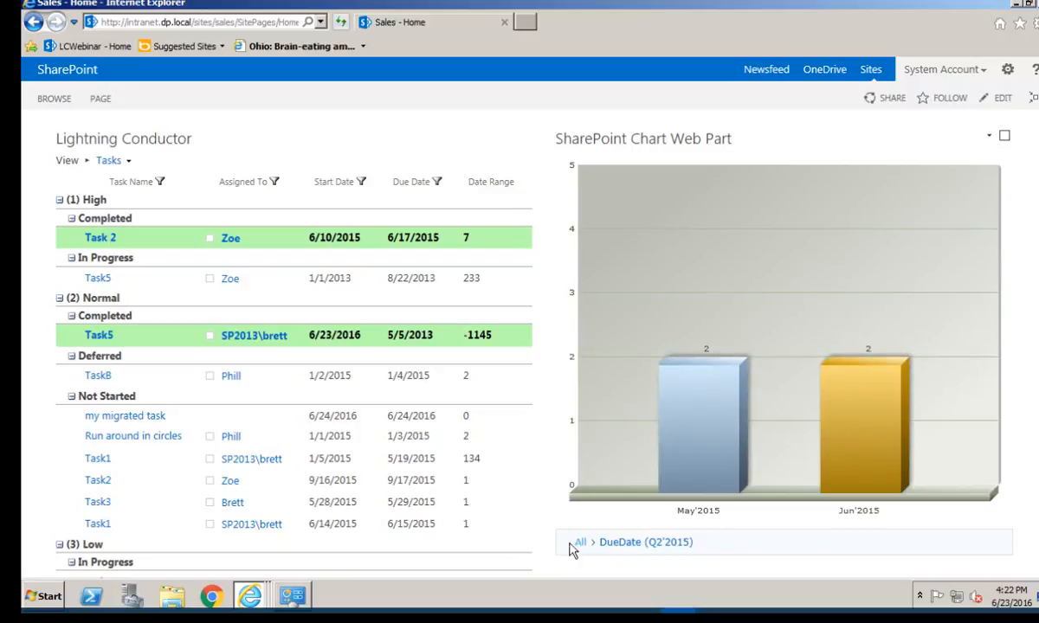